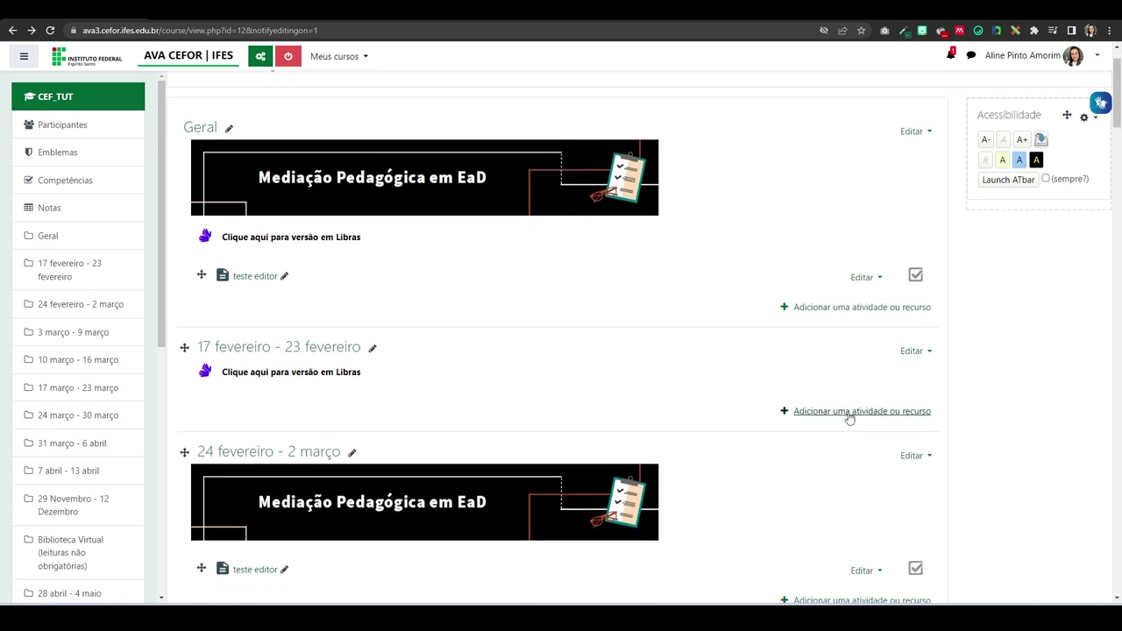
Add a new Tarefa activity to the 17 fevereiro - 23 fevereiro section of the course
left_click(849, 417)
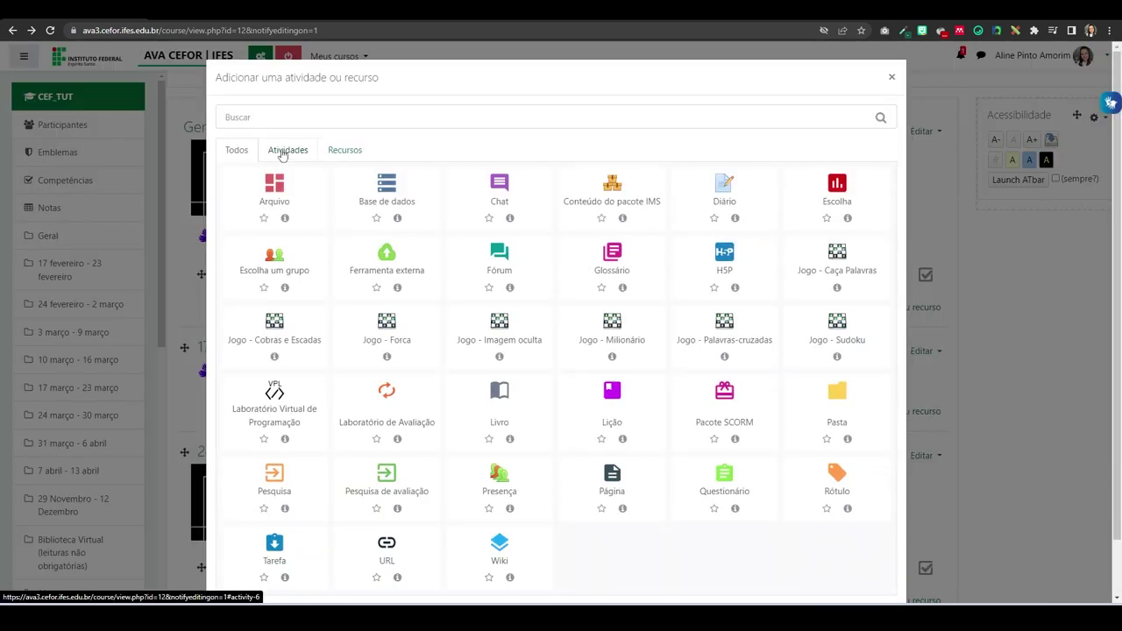
left_click(281, 154)
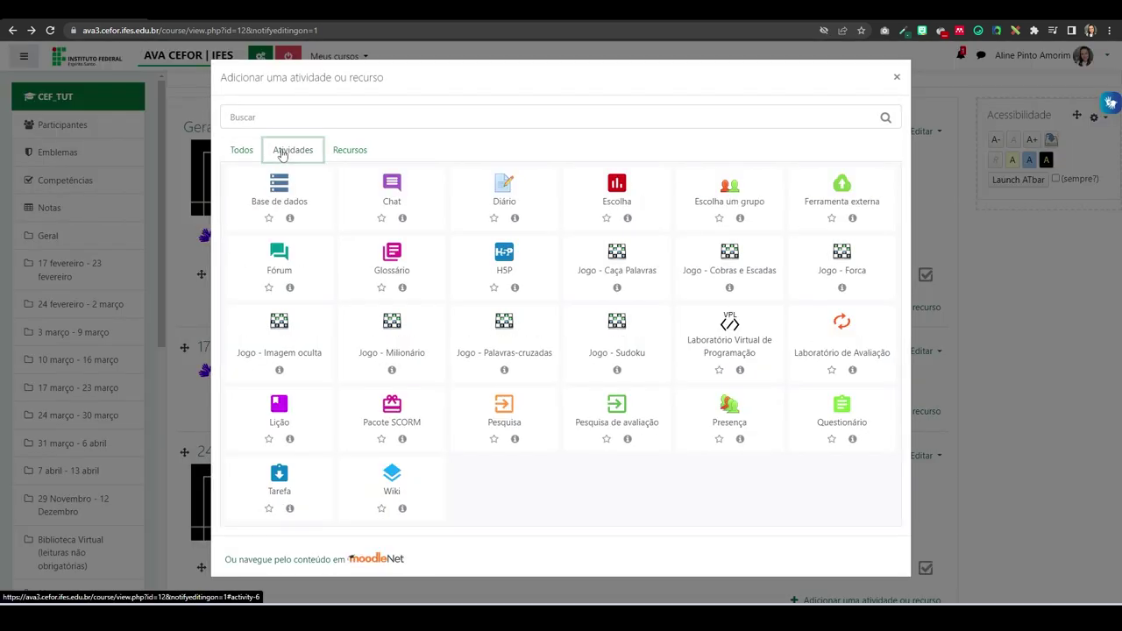
left_click(279, 488)
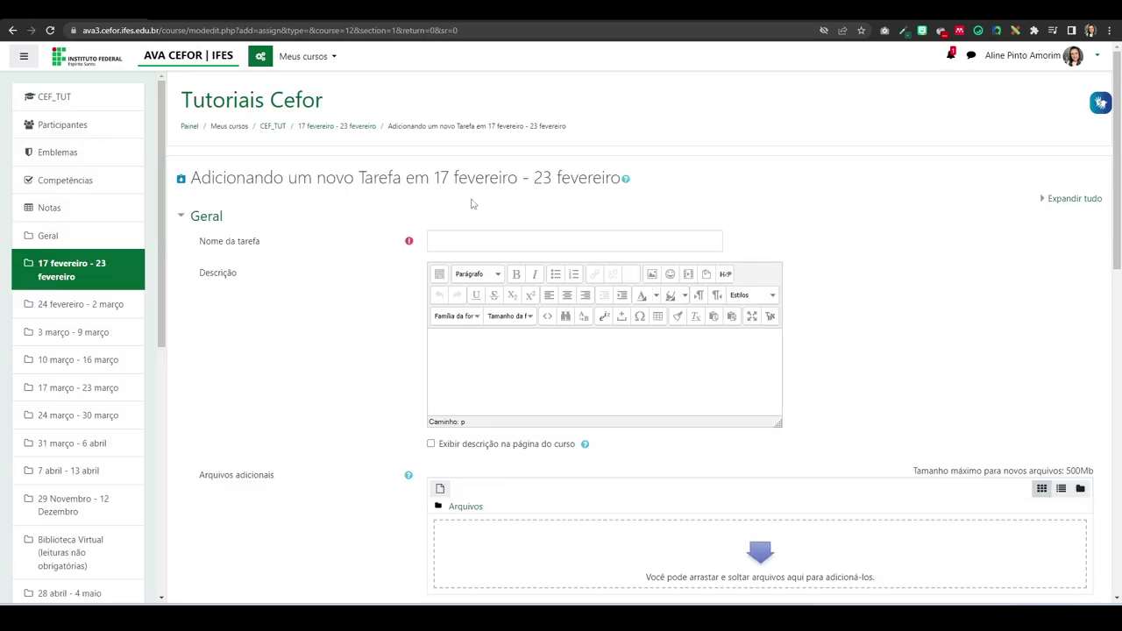
Name the assignment "Atividade 1" and enter "teste" as its description
left_click(457, 239)
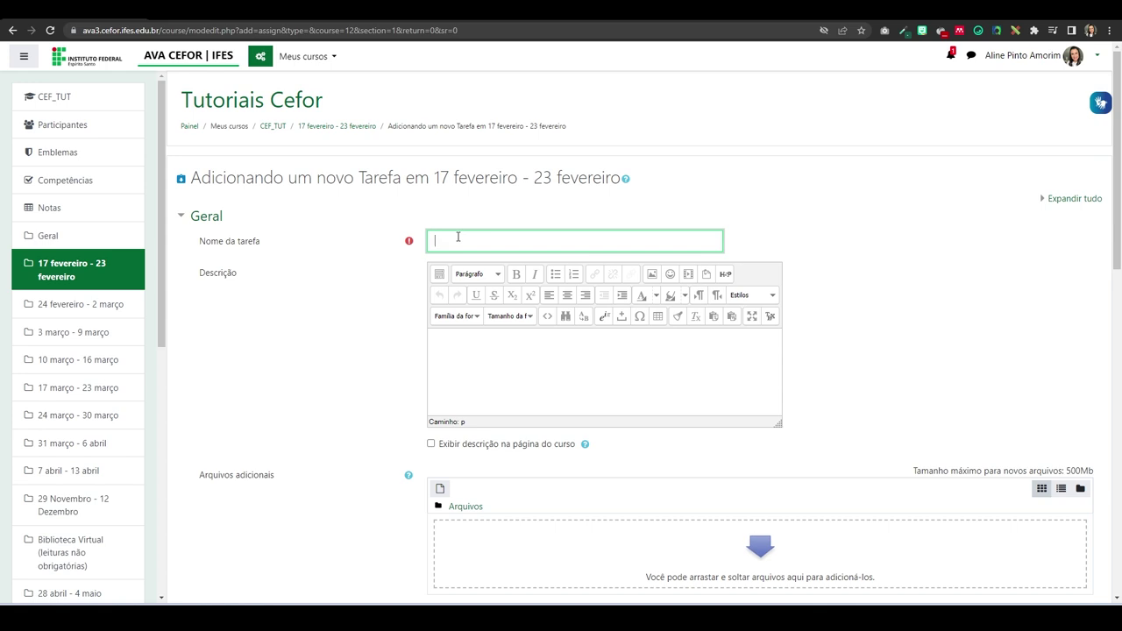
type("Atividade 1")
left_click(458, 337)
type("teste")
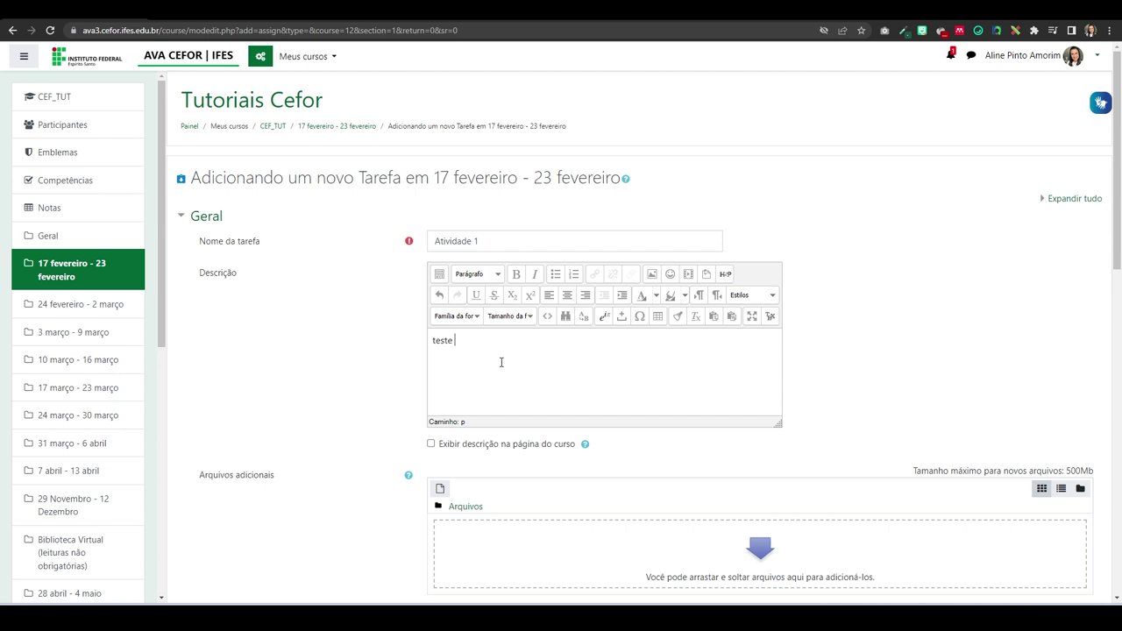
Enable the assignment's cut-off date (Data limite) and set it to 9 março 2023 at 00:00
scroll(501, 361, "down", 1)
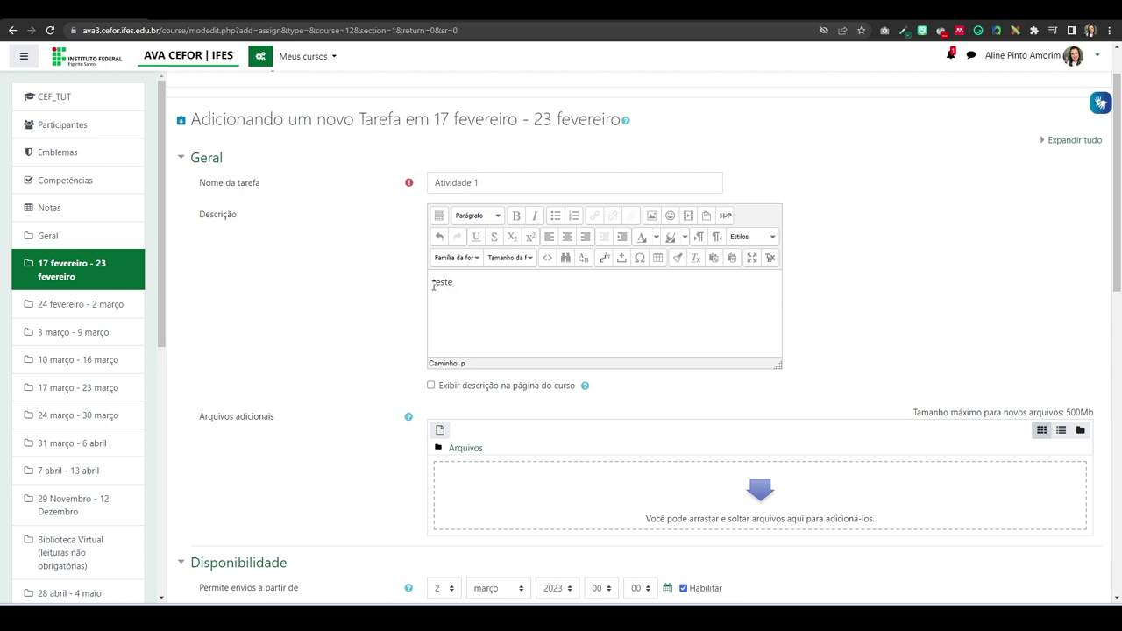
scroll(454, 321, "down", 3)
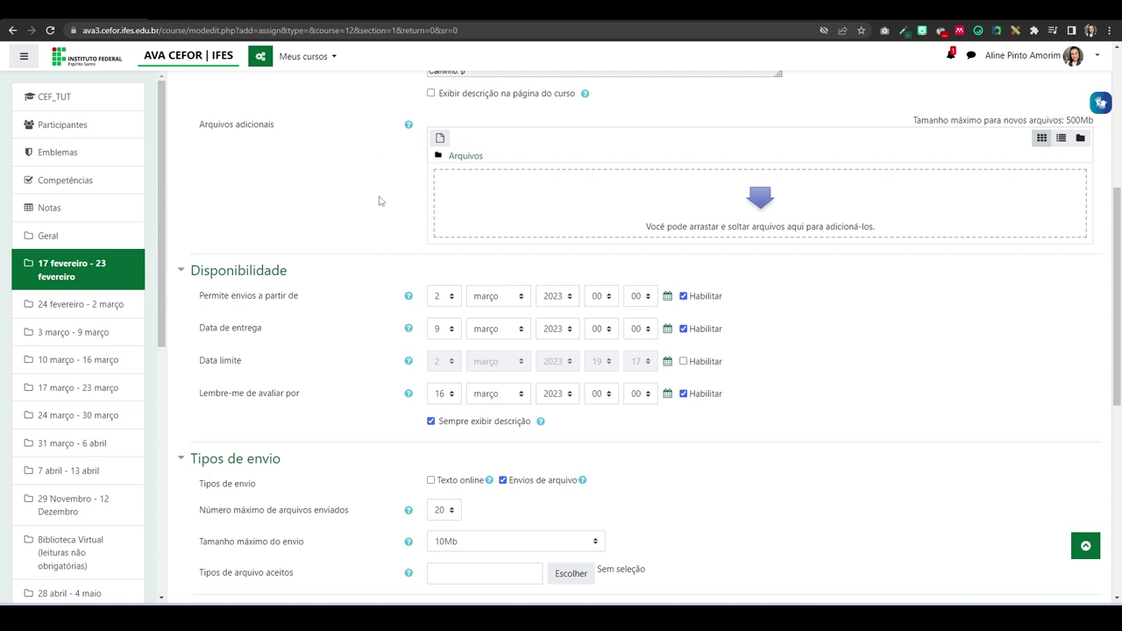
scroll(381, 201, "down", 2)
scroll(381, 158, "up", 2)
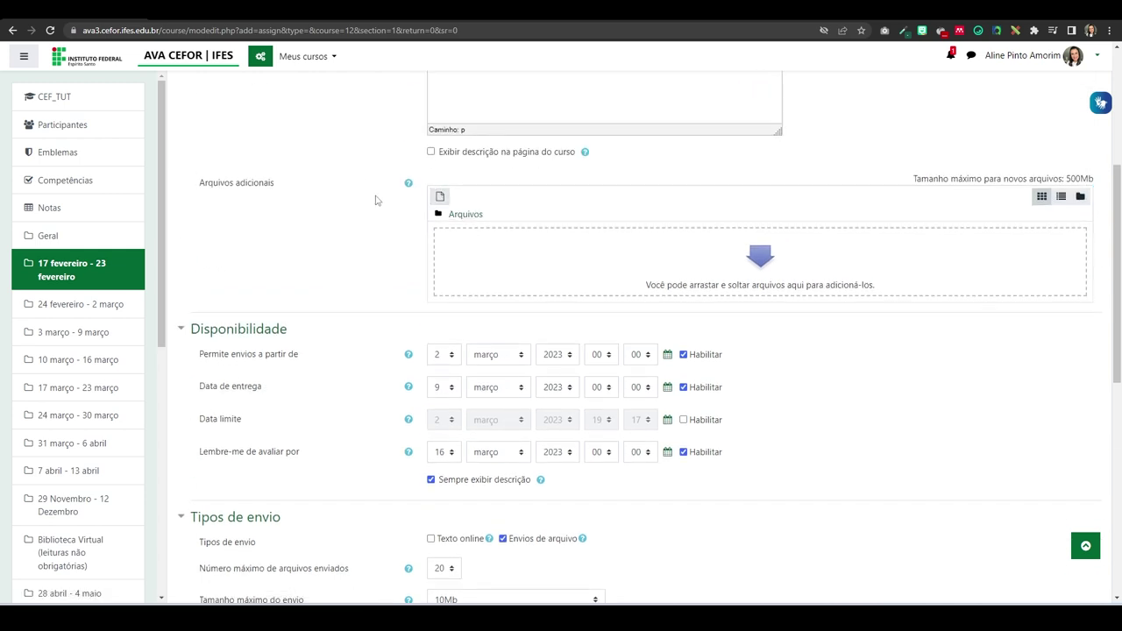
scroll(371, 216, "down", 2)
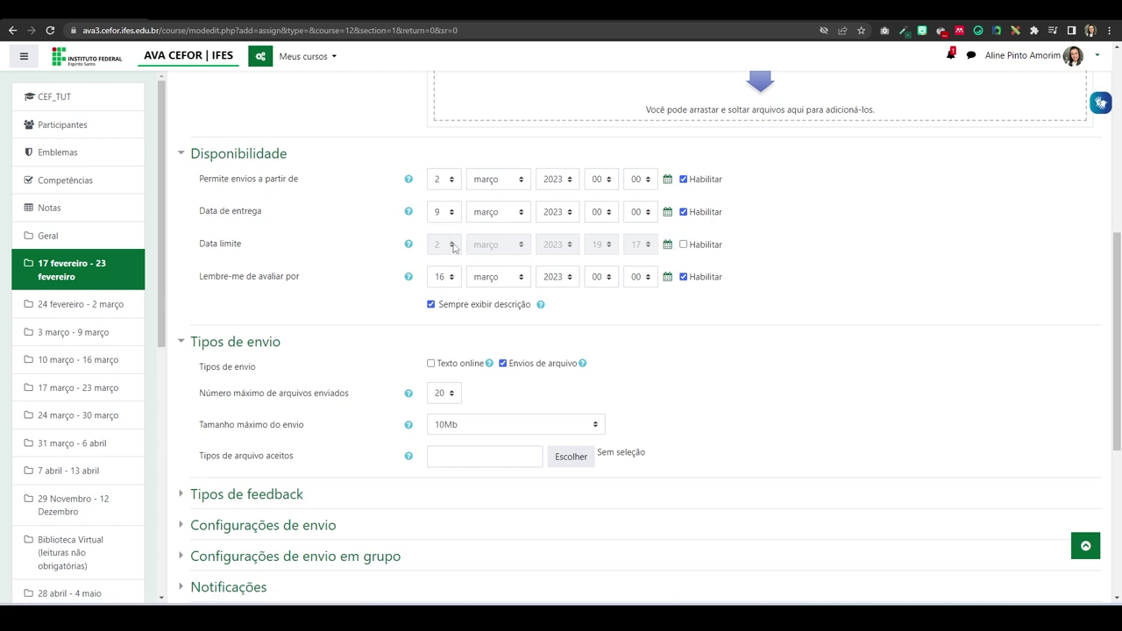
left_click(683, 245)
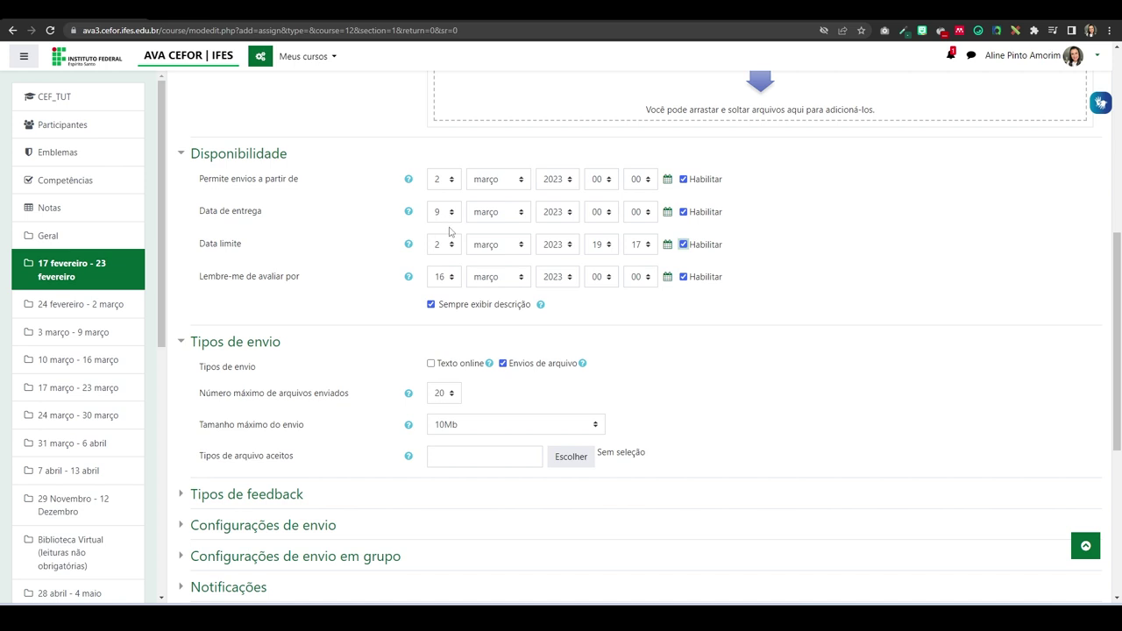
left_click(446, 244)
scroll(447, 333, "down", 1)
left_click(446, 333)
left_click(609, 249)
left_click(601, 261)
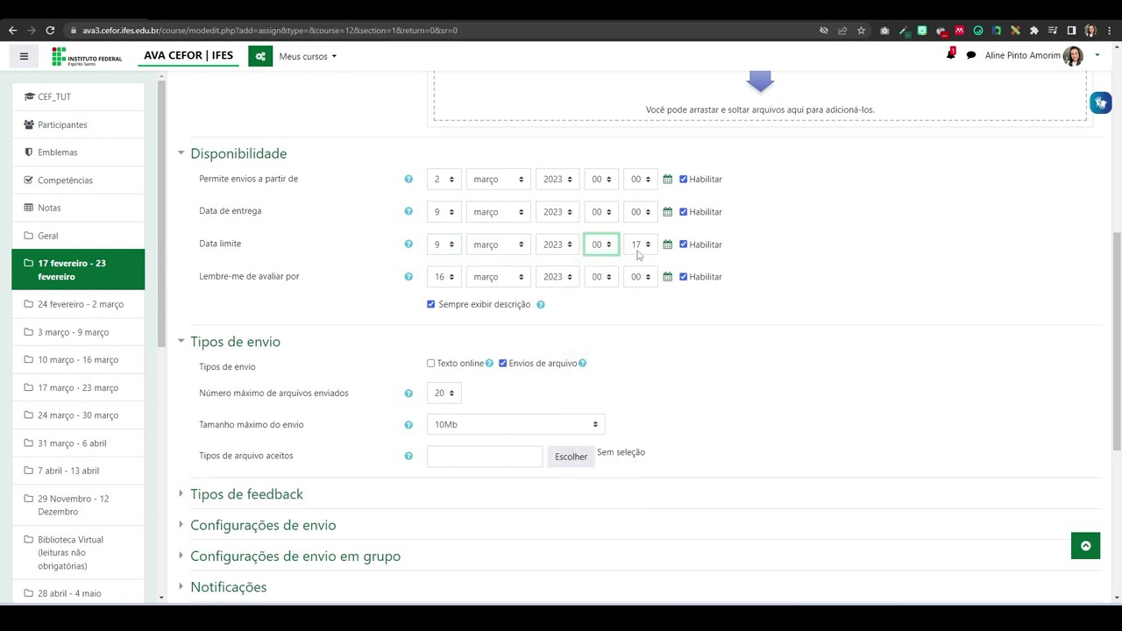
left_click(646, 247)
left_click(646, 264)
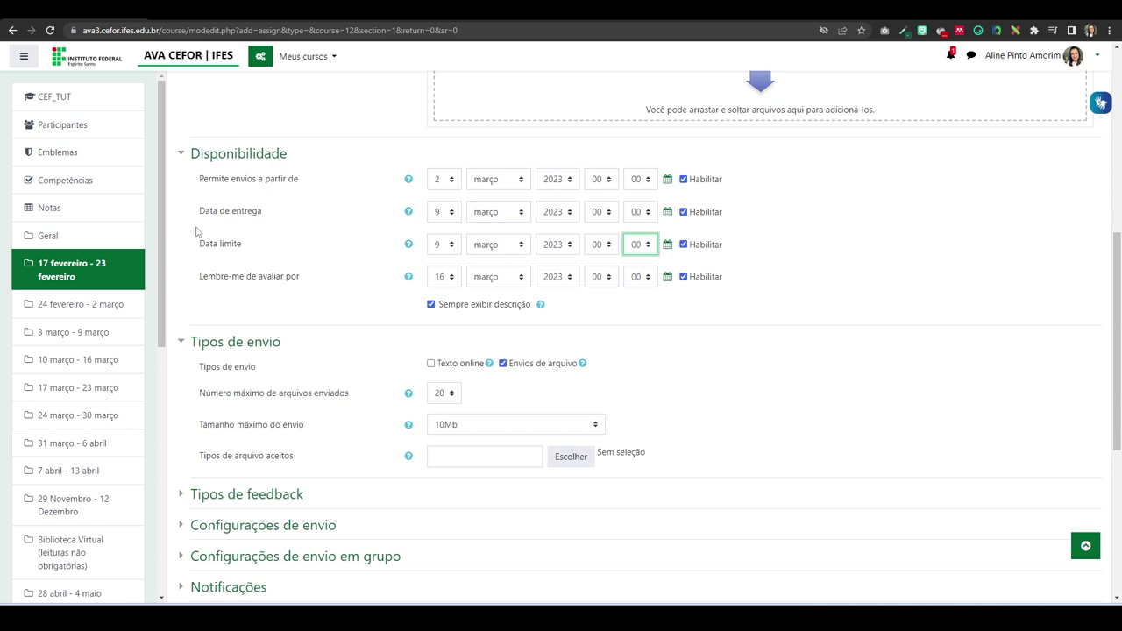
Read the help explanation for the due date (Data de entrega) and close it
left_click(408, 211)
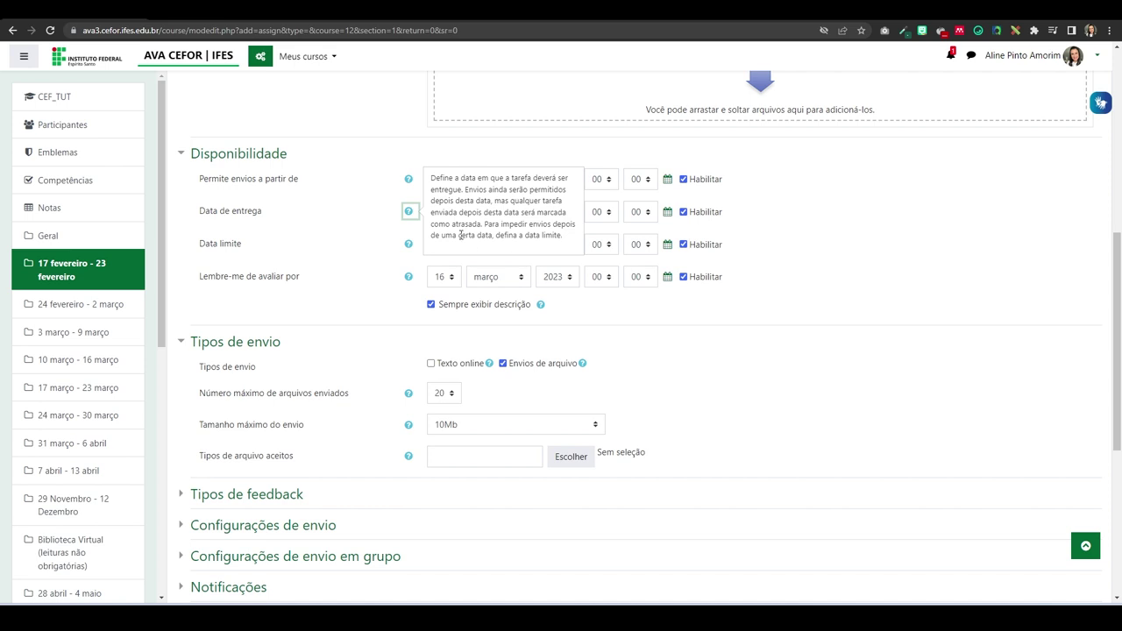
left_click(396, 219)
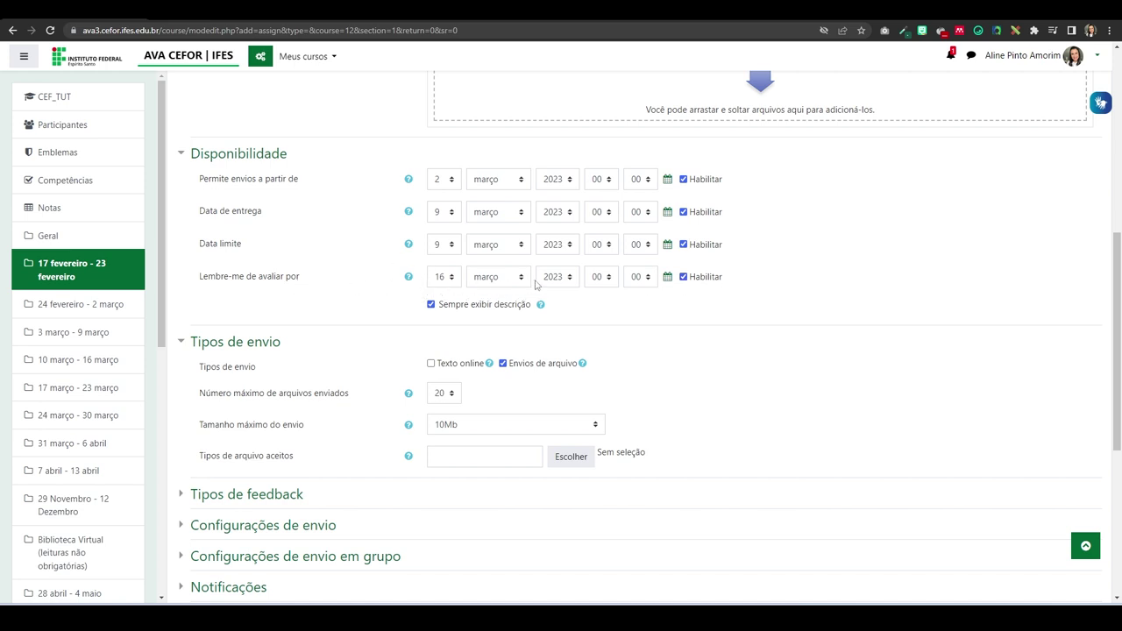
Try switching the file submission and online text submission types on and off, leaving both disabled
scroll(686, 282, "down", 2)
left_click(502, 187)
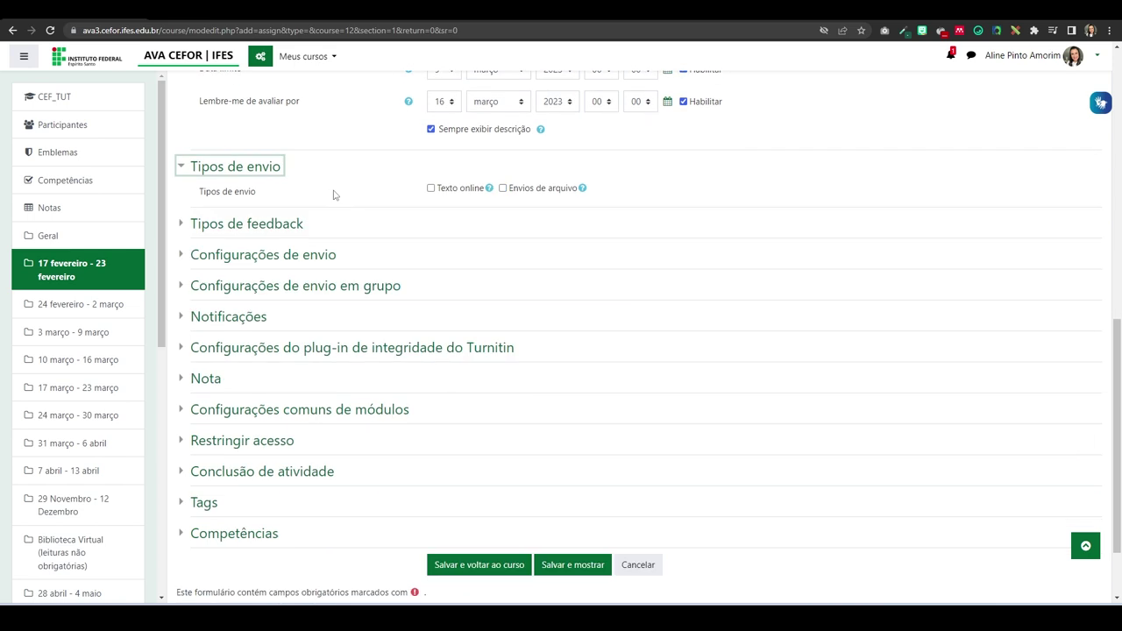
left_click(252, 173)
left_click(253, 173)
left_click(503, 187)
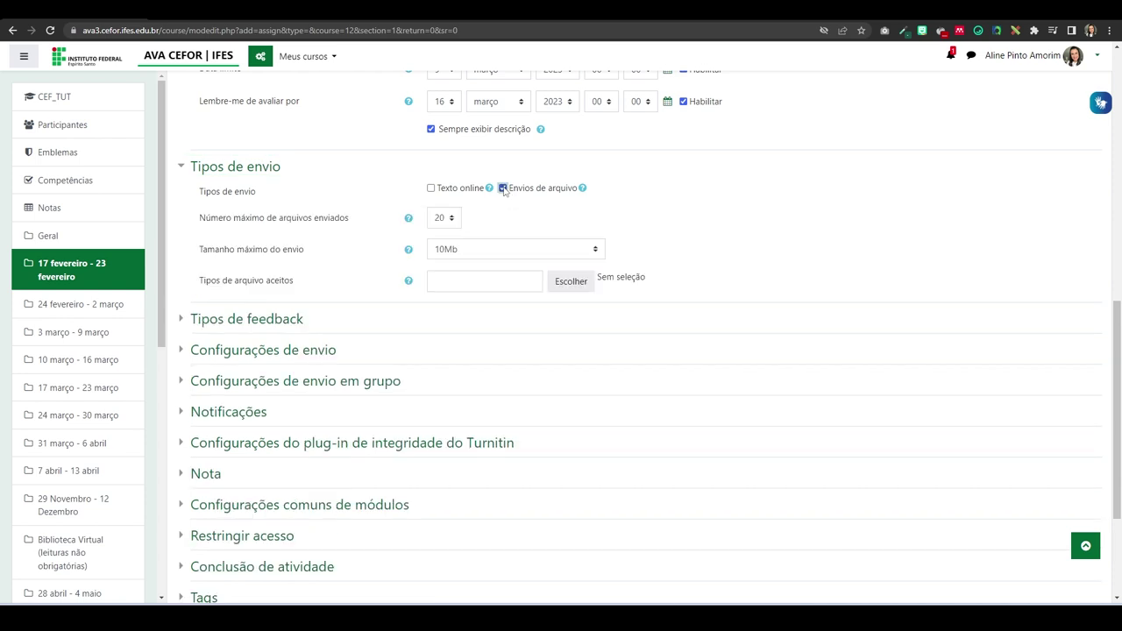
left_click(430, 187)
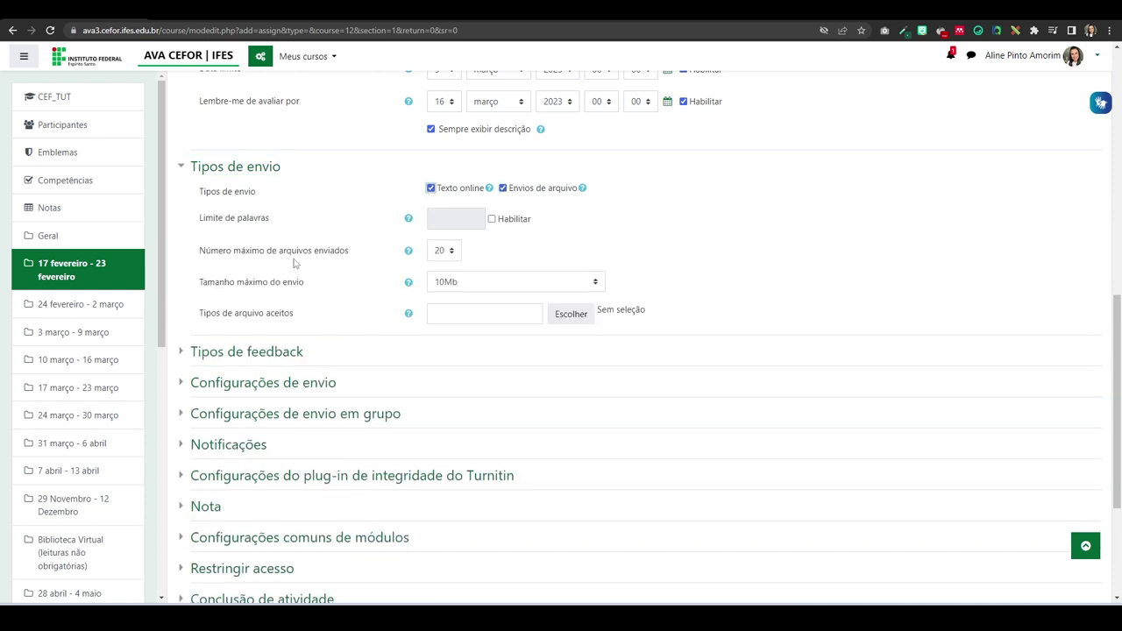
left_click(503, 188)
left_click(431, 188)
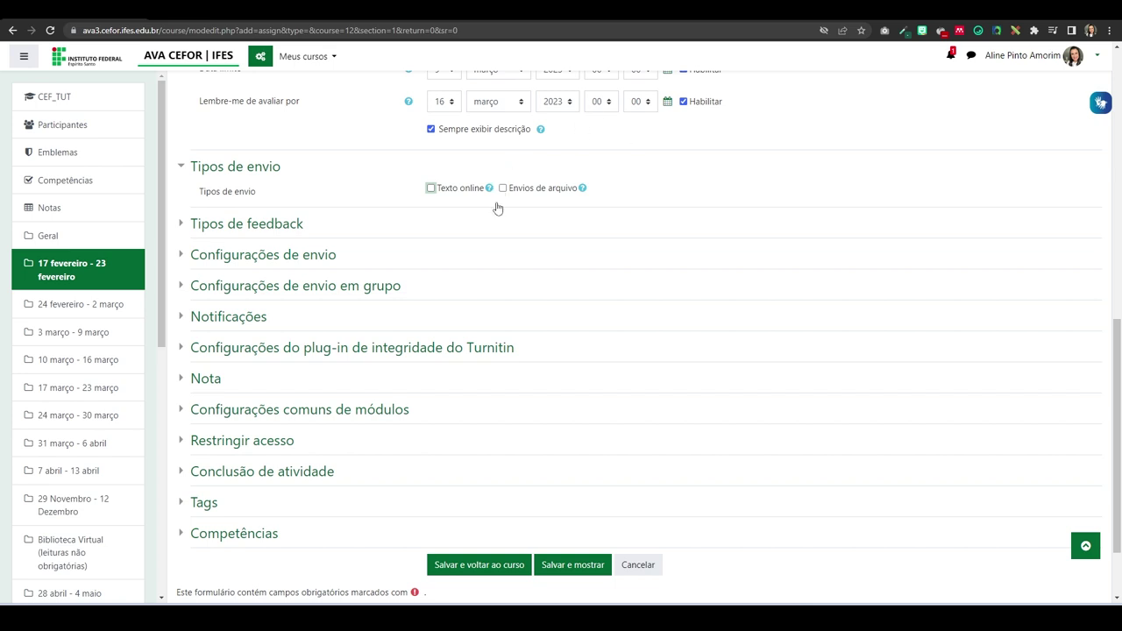
Allow online text submissions (Texto online) with an enabled word limit of 500
left_click(430, 187)
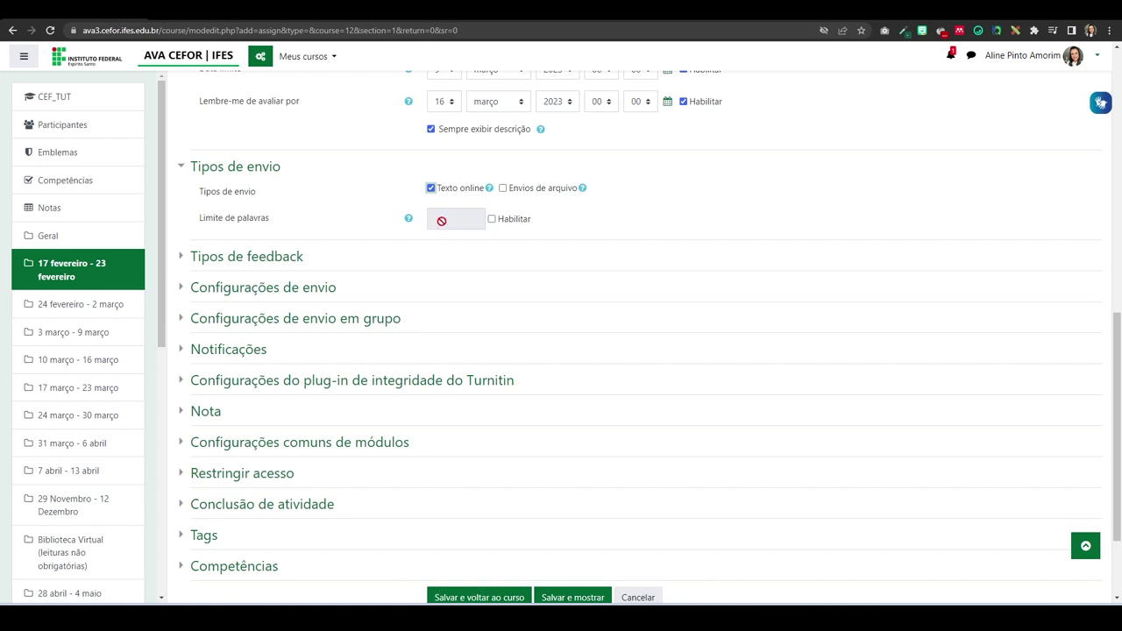
left_click(492, 219)
left_click(449, 219)
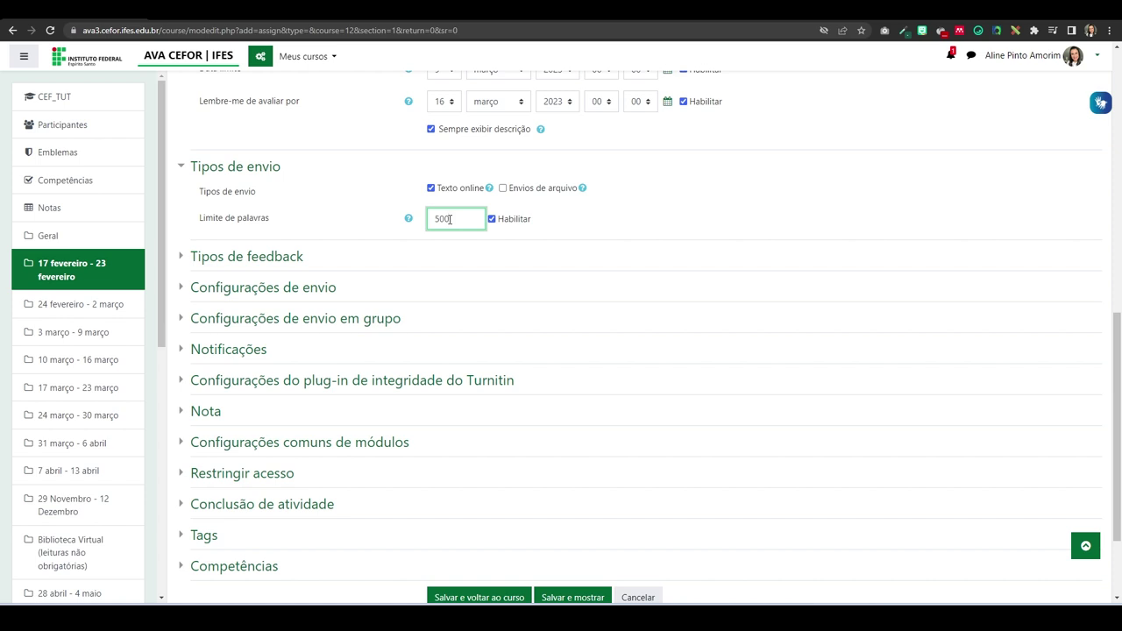
Allow file submissions (Envios de arquivo) and set the maximum number of submitted files to 1
left_click(504, 190)
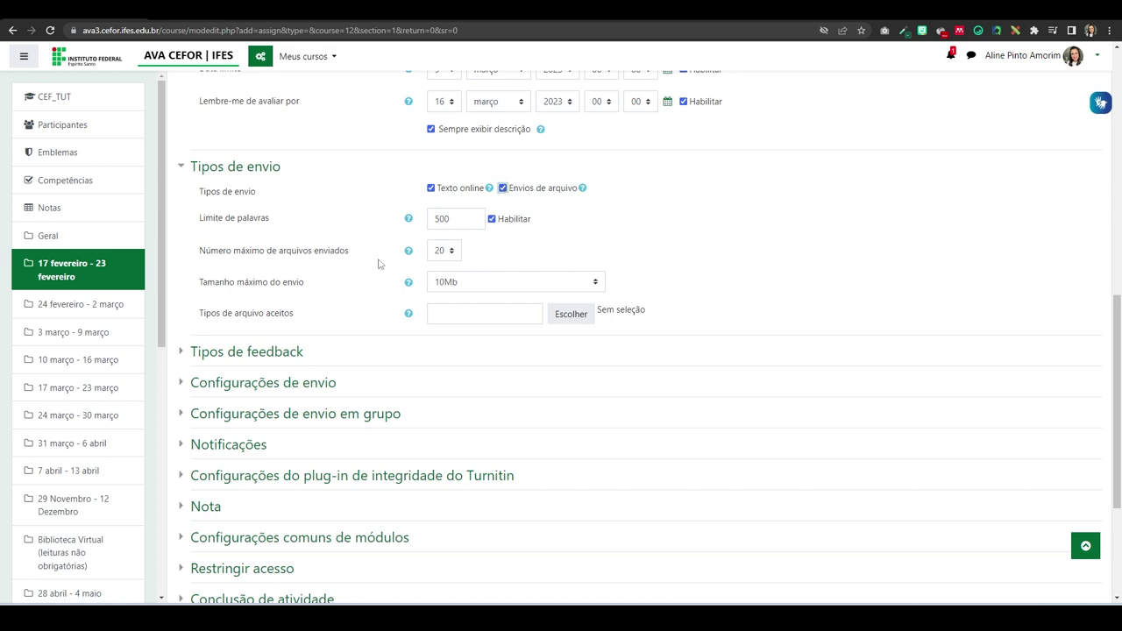
left_click(438, 254)
left_click(440, 261)
Restrict the accepted file types to audio files (Arquivos de áudio) and save the choice
left_click(451, 319)
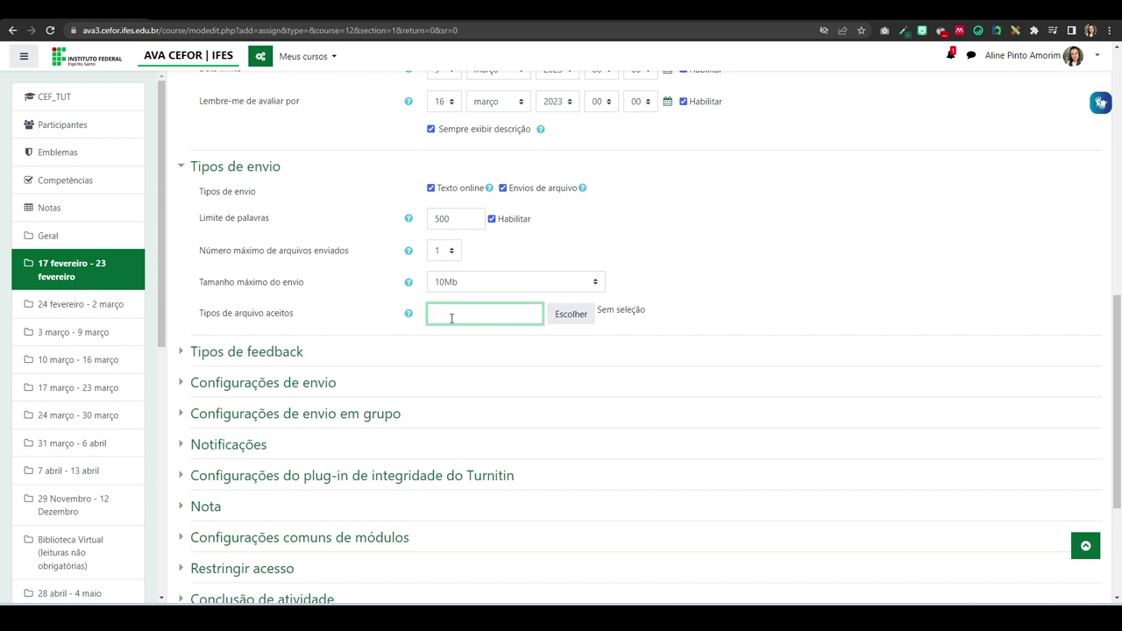
left_click(573, 317)
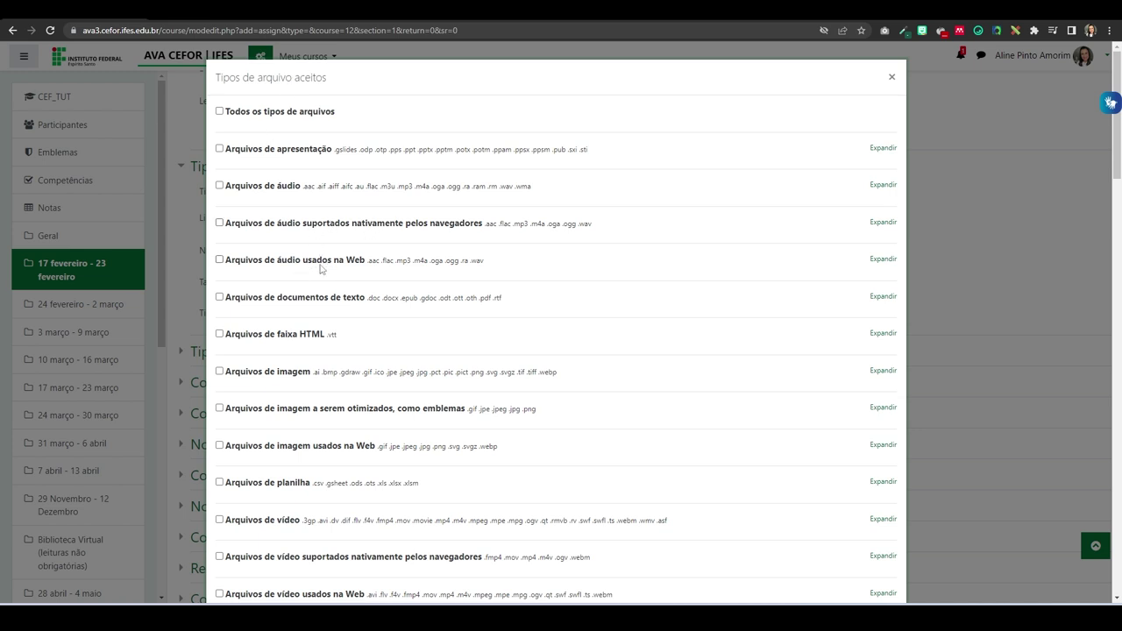
left_click(220, 187)
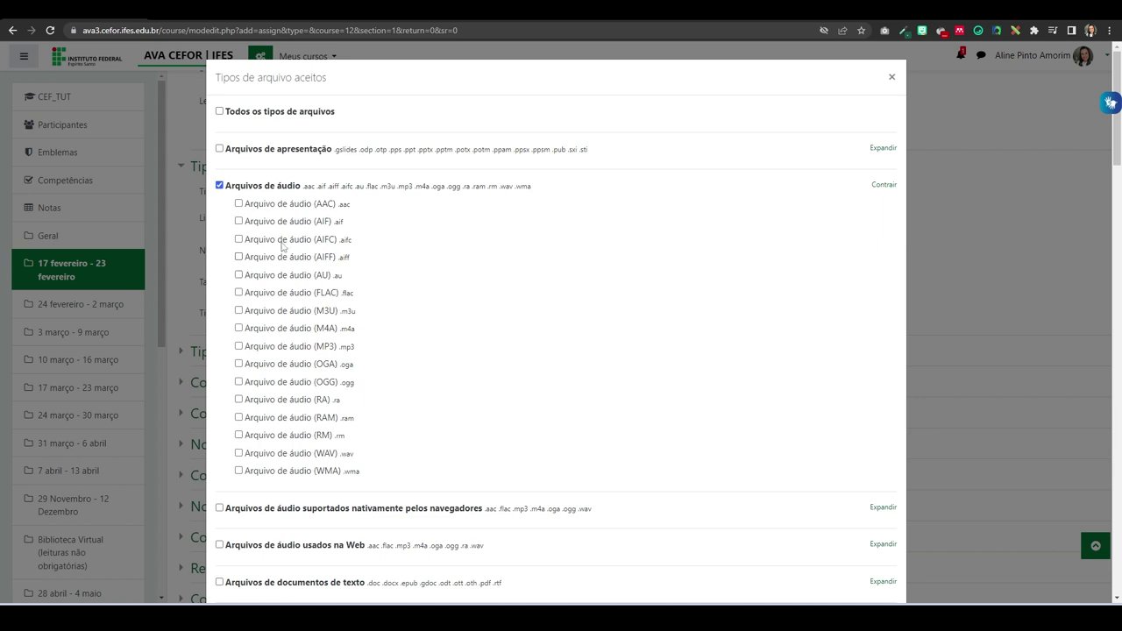
scroll(466, 342, "down", 20)
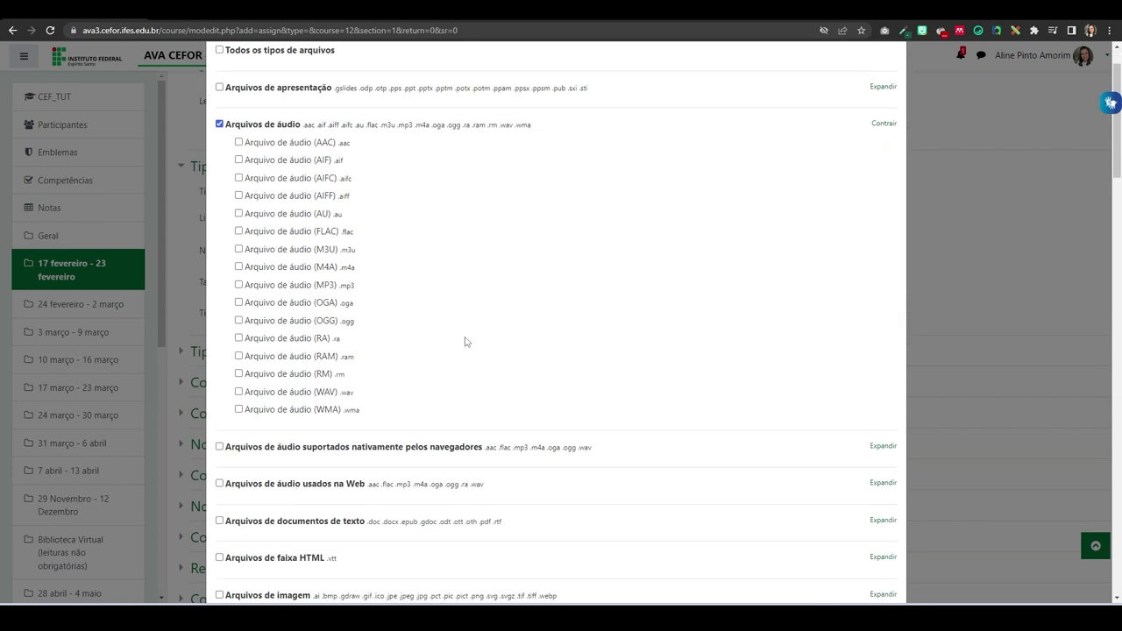
scroll(465, 342, "down", 15)
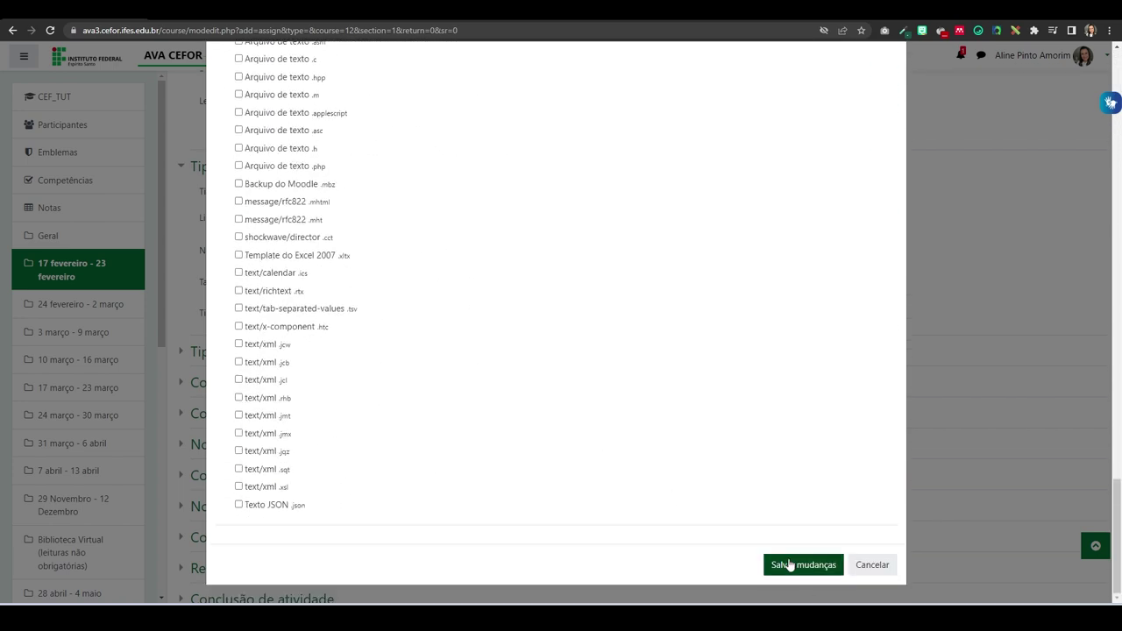
left_click(787, 565)
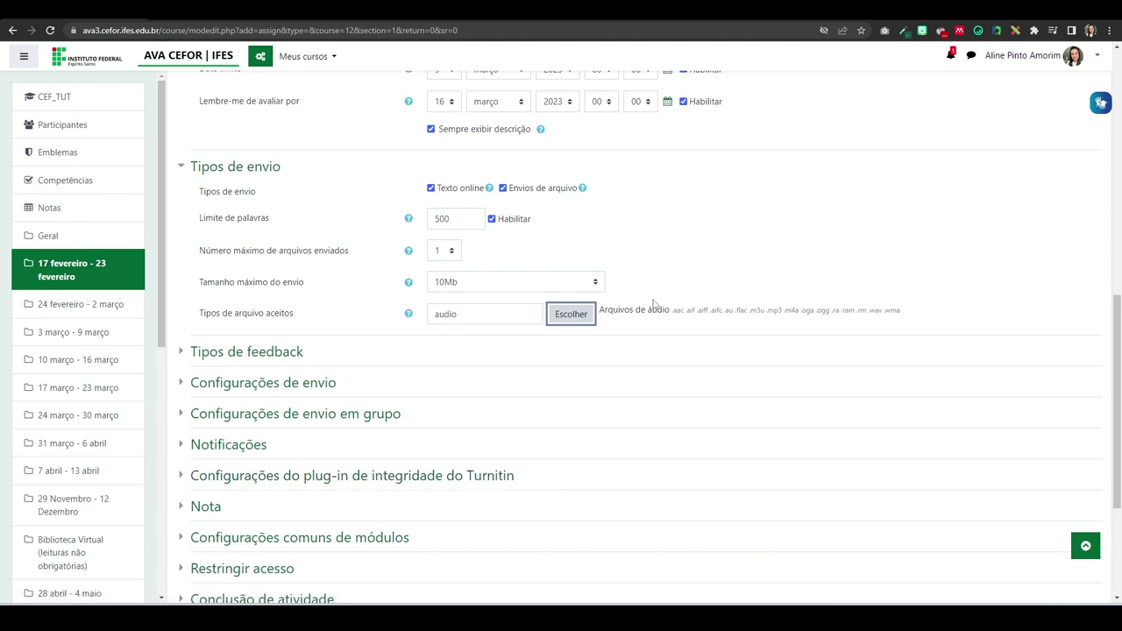
Set the accepted file types to all file types (Todos os tipos de arquivos) and save the choice
left_click(570, 315)
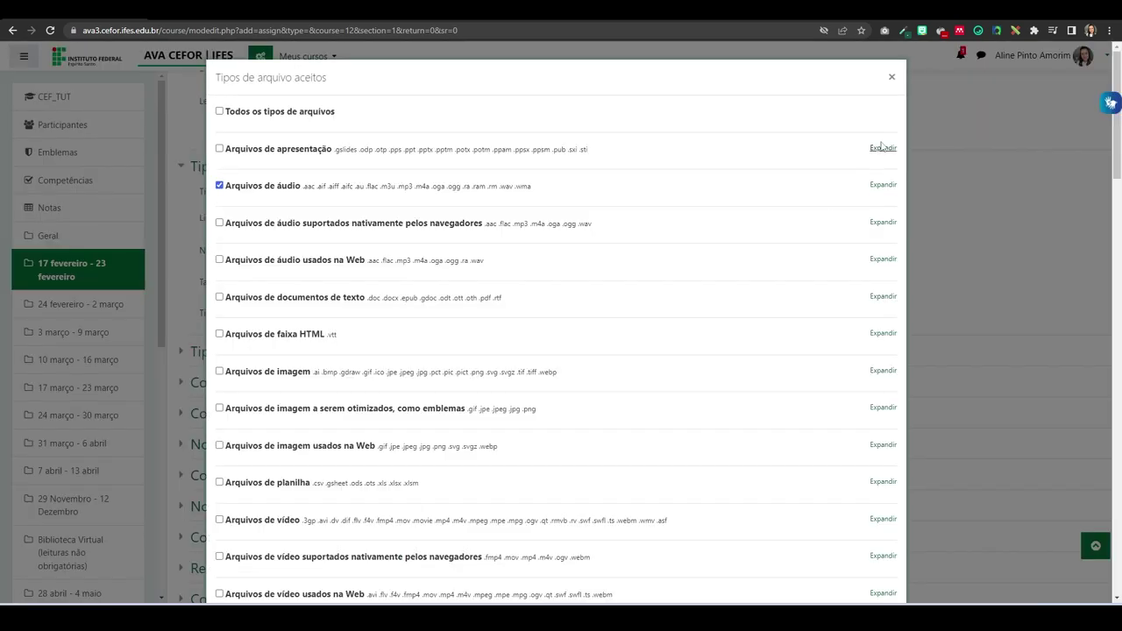
left_click(220, 111)
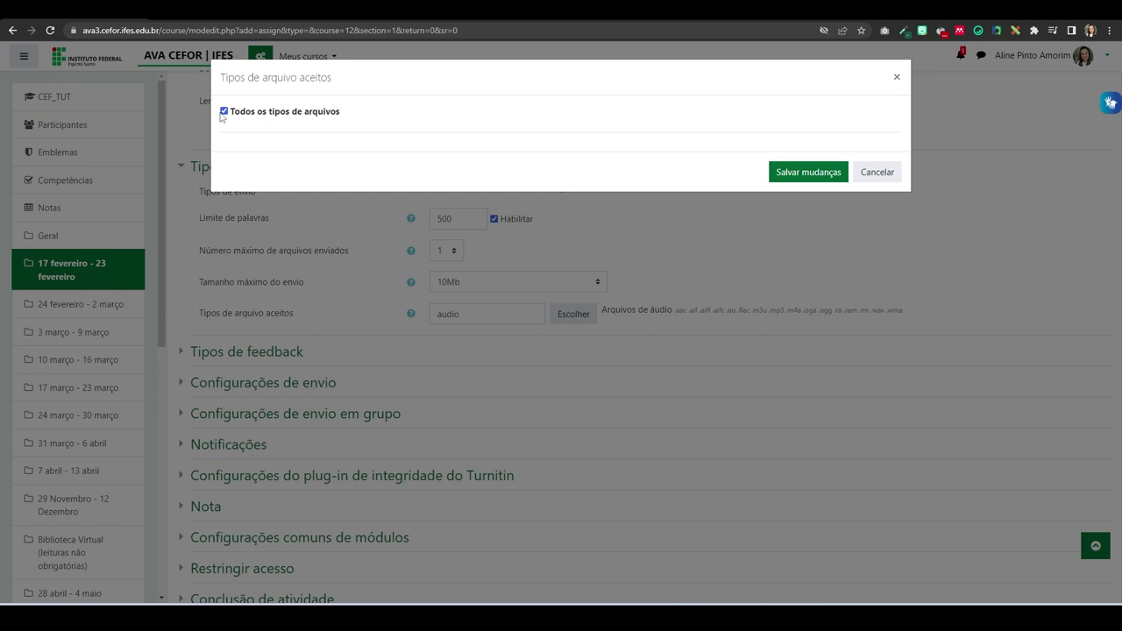
left_click(813, 174)
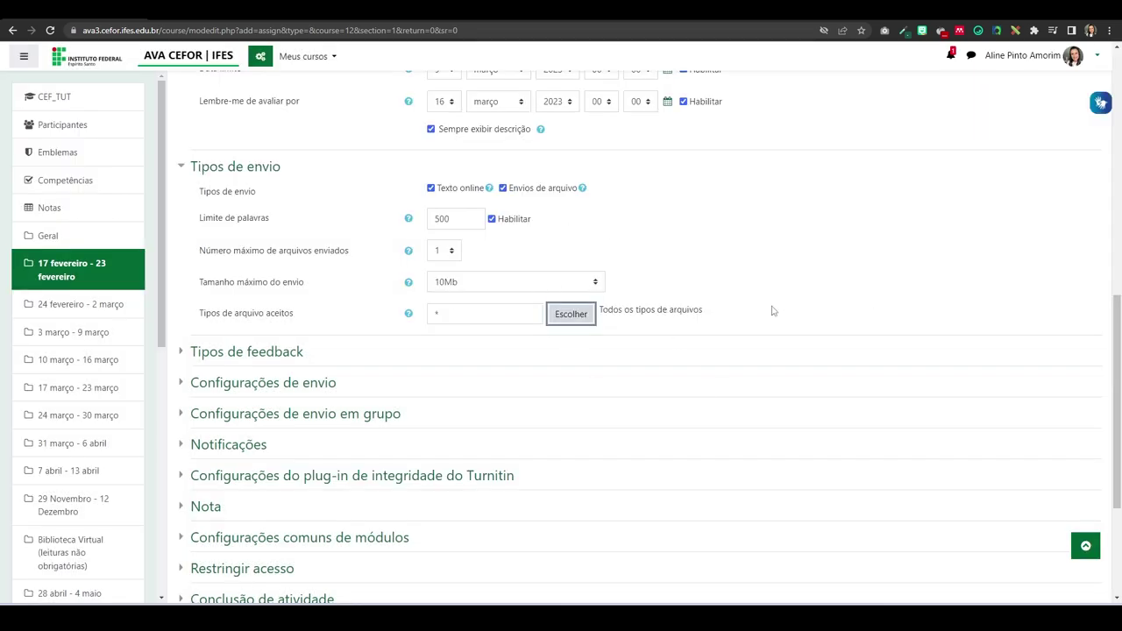
Review the availability and submission type settings, and expand the feedback types and submission settings sections to examine their options
scroll(271, 324, "down", 1)
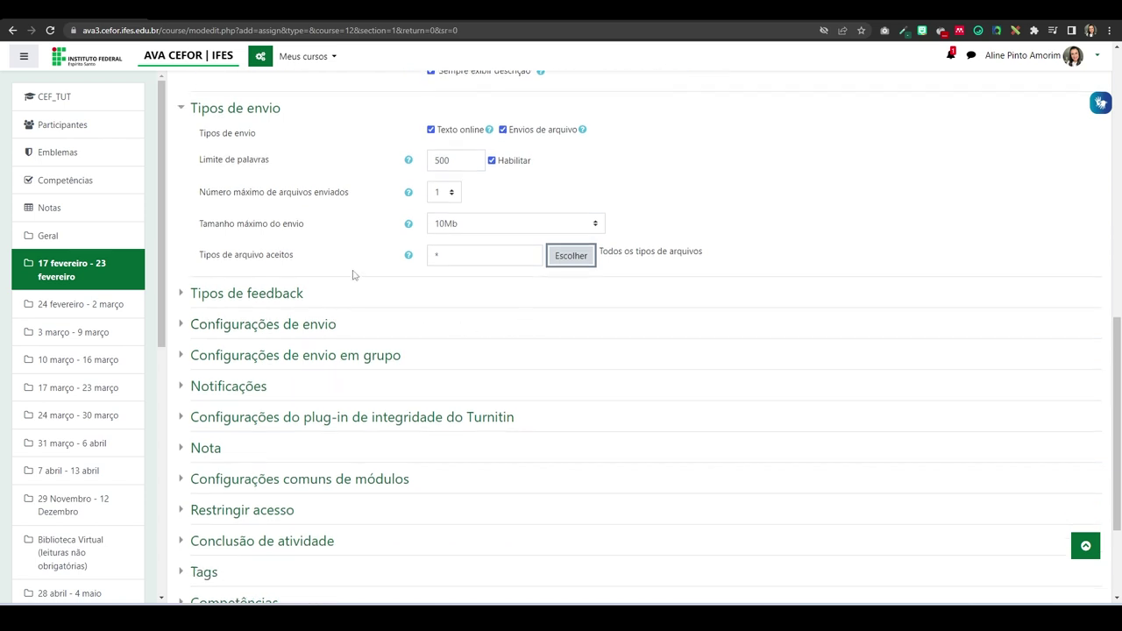
scroll(331, 308, "up", 3)
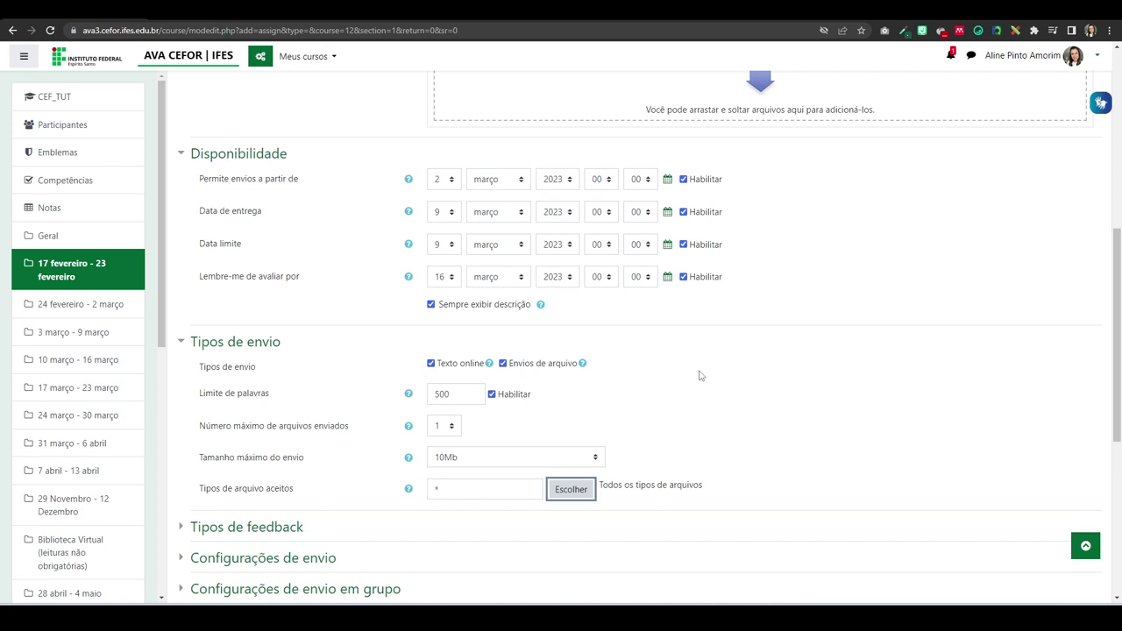
scroll(699, 375, "down", 1)
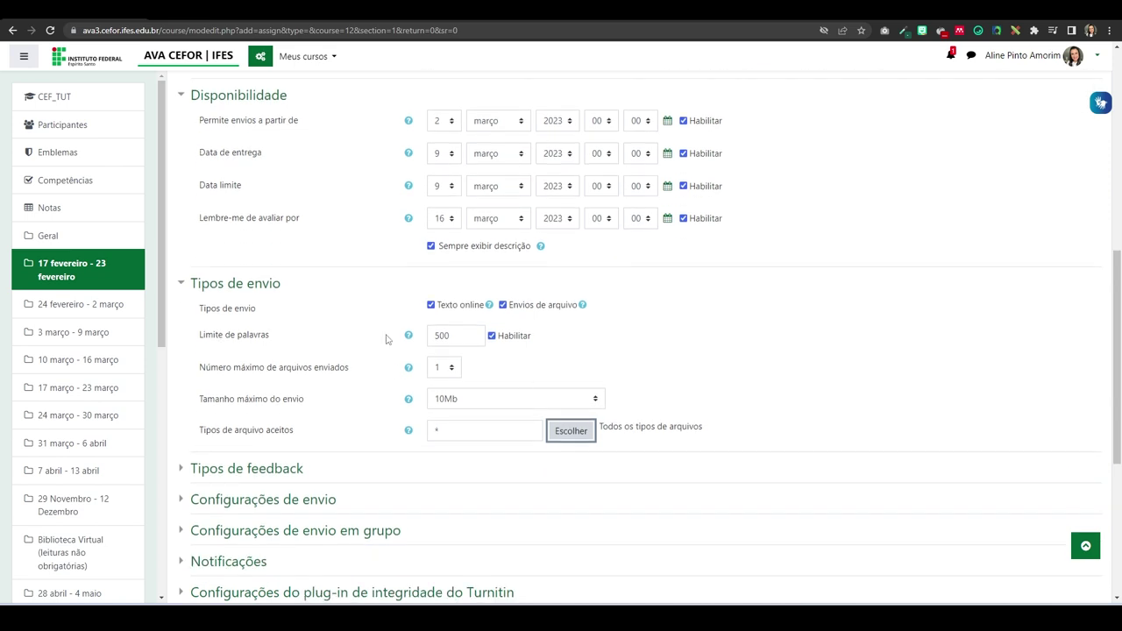
scroll(438, 421, "down", 3)
left_click(197, 295)
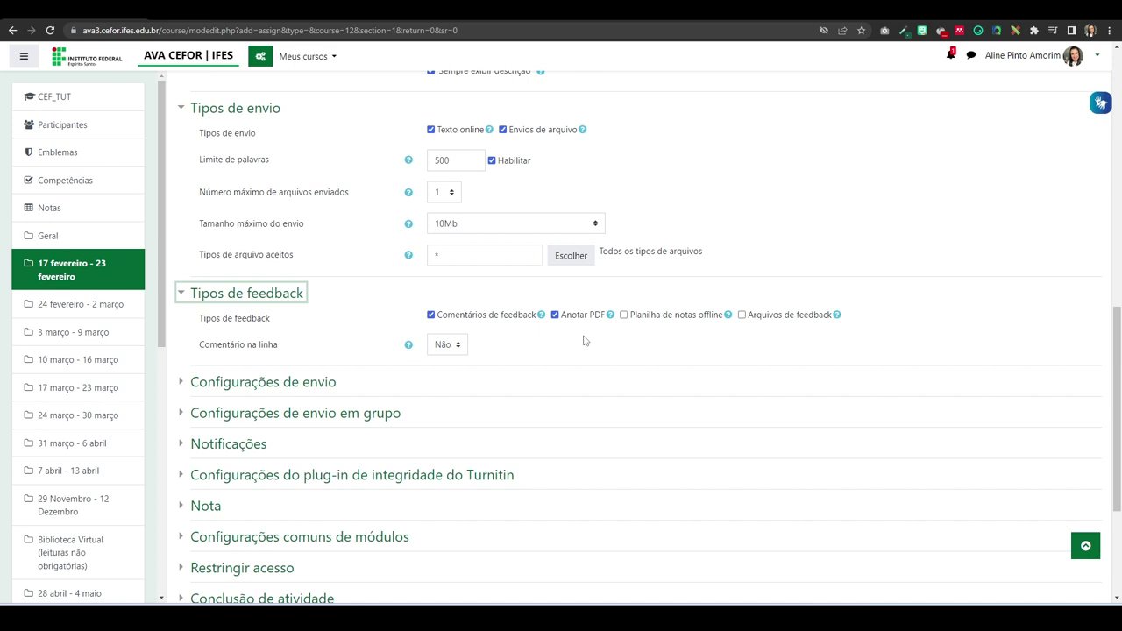
scroll(585, 340, "down", 2)
left_click(245, 267)
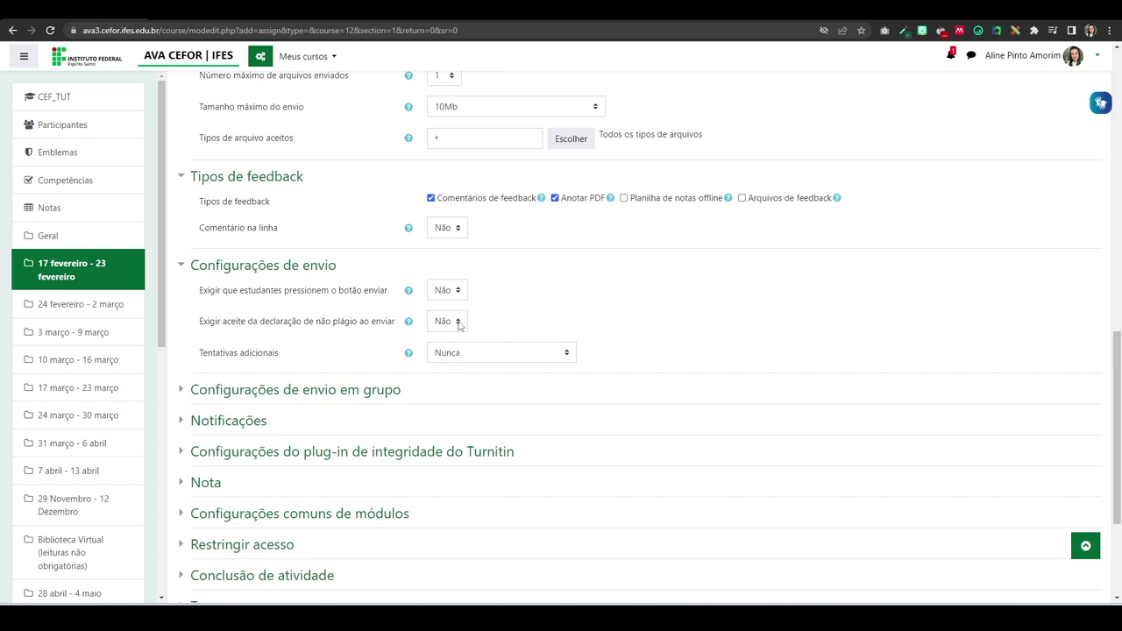
Examine the additional attempts (Tentativas adicionais) options and expand the group submission and notification settings to review them
left_click(337, 354)
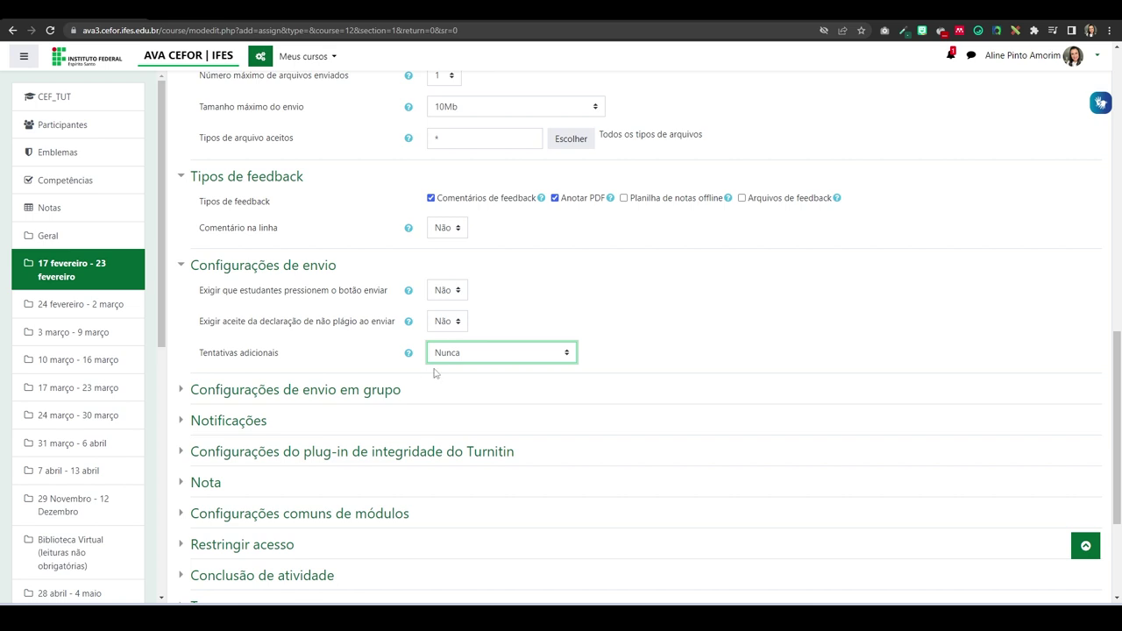
left_click(567, 358)
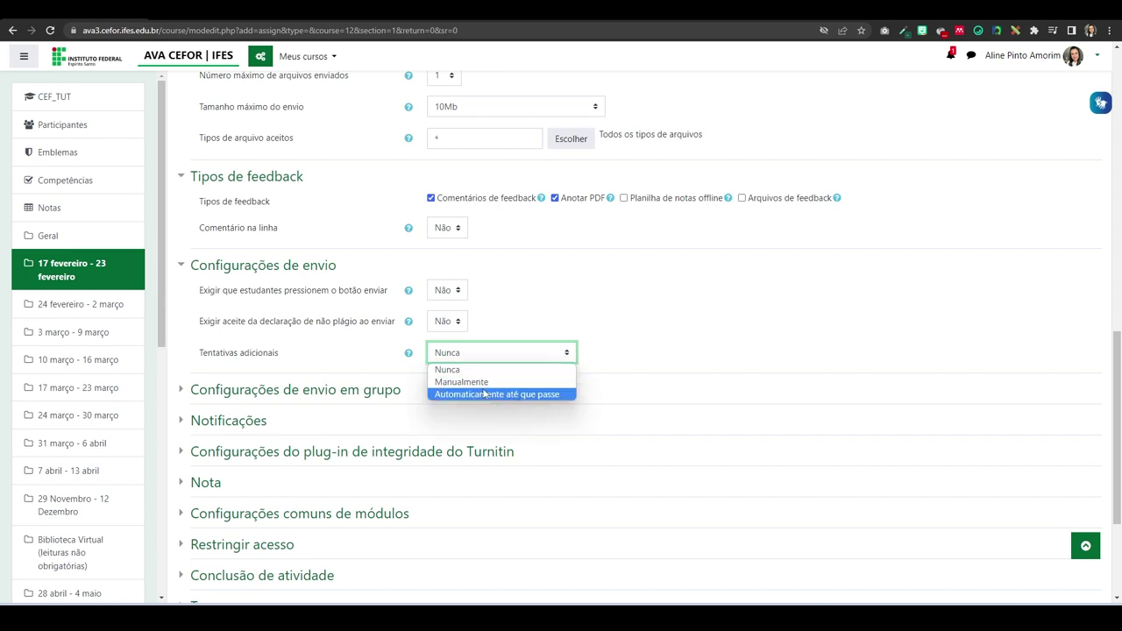
left_click(635, 357)
left_click(290, 390)
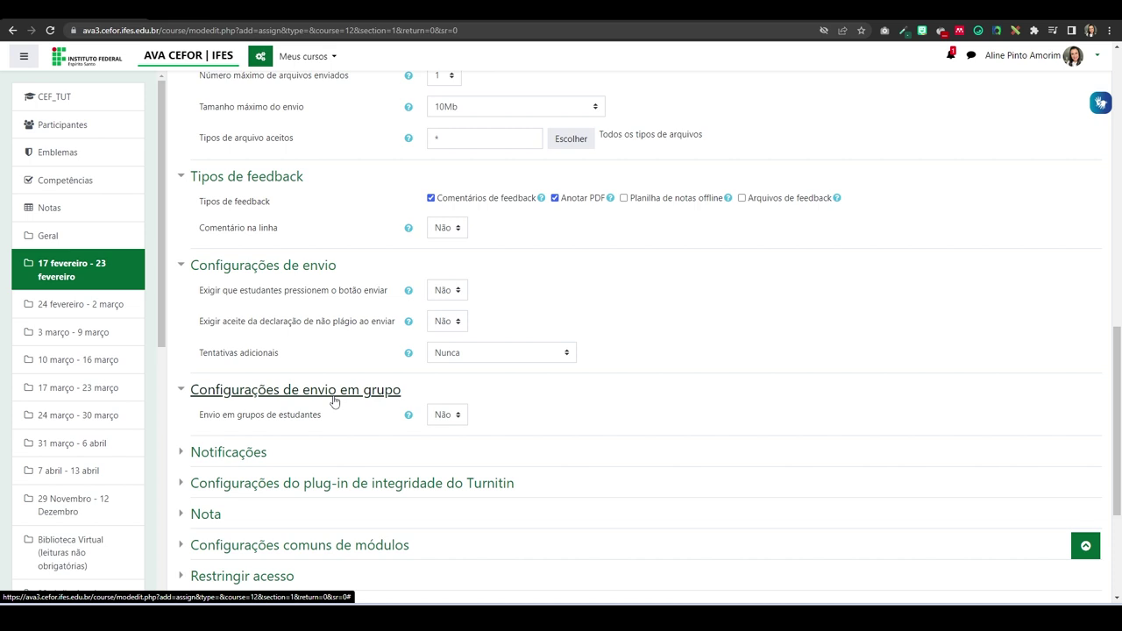
scroll(334, 401, "down", 3)
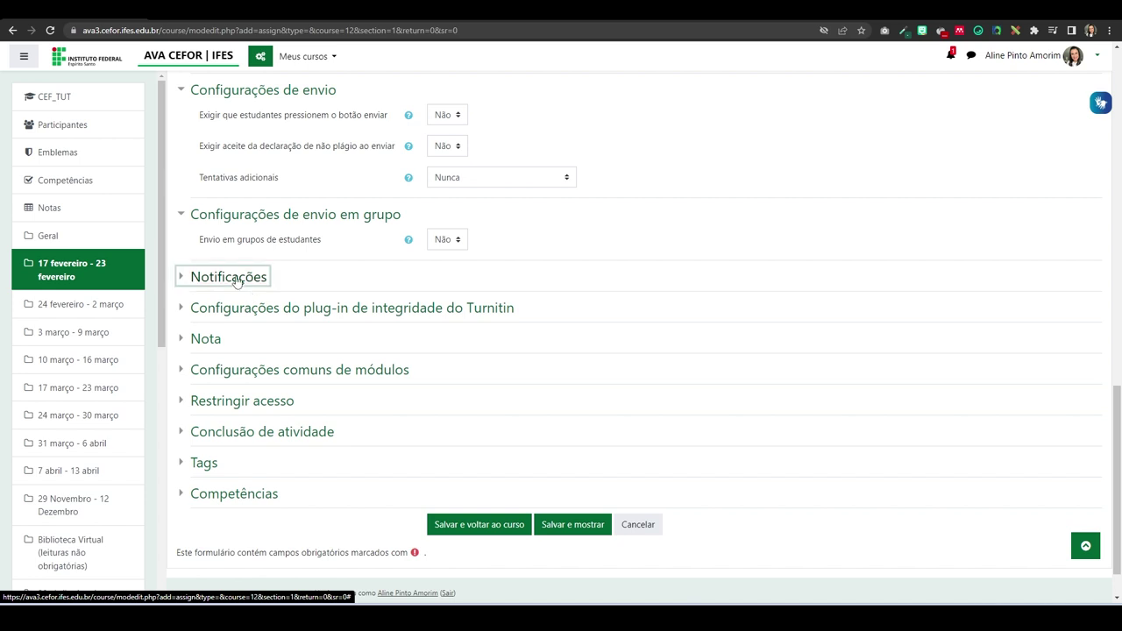
left_click(236, 282)
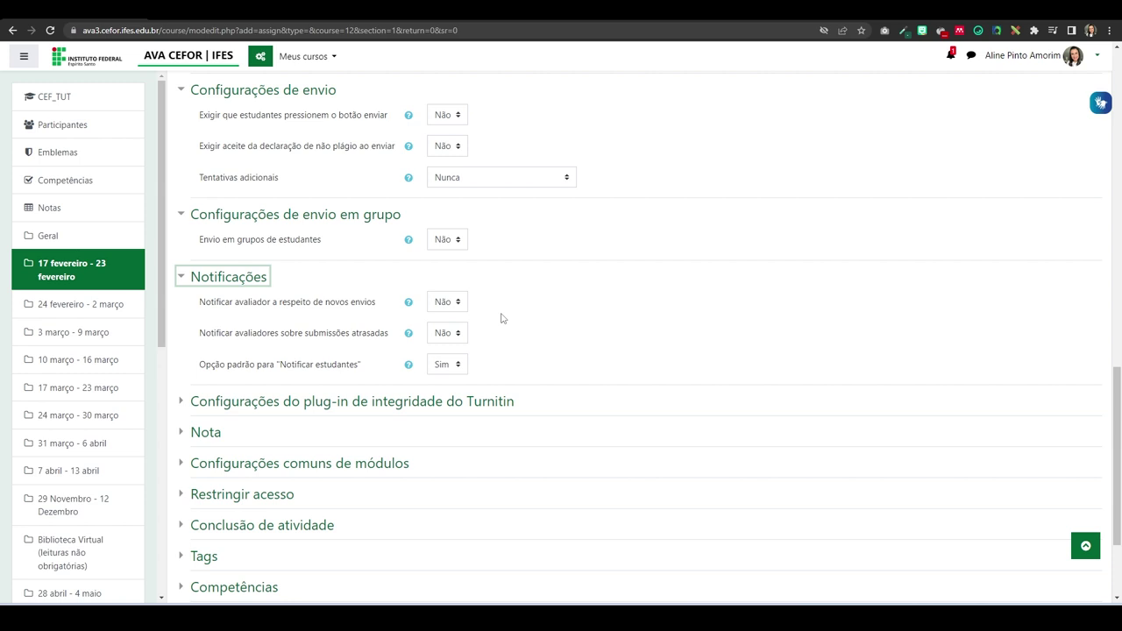
Expand the Turnitin integrity plug-in settings and enable Turnitin (Ativar o Turnitin) for the assignment
left_click(305, 401)
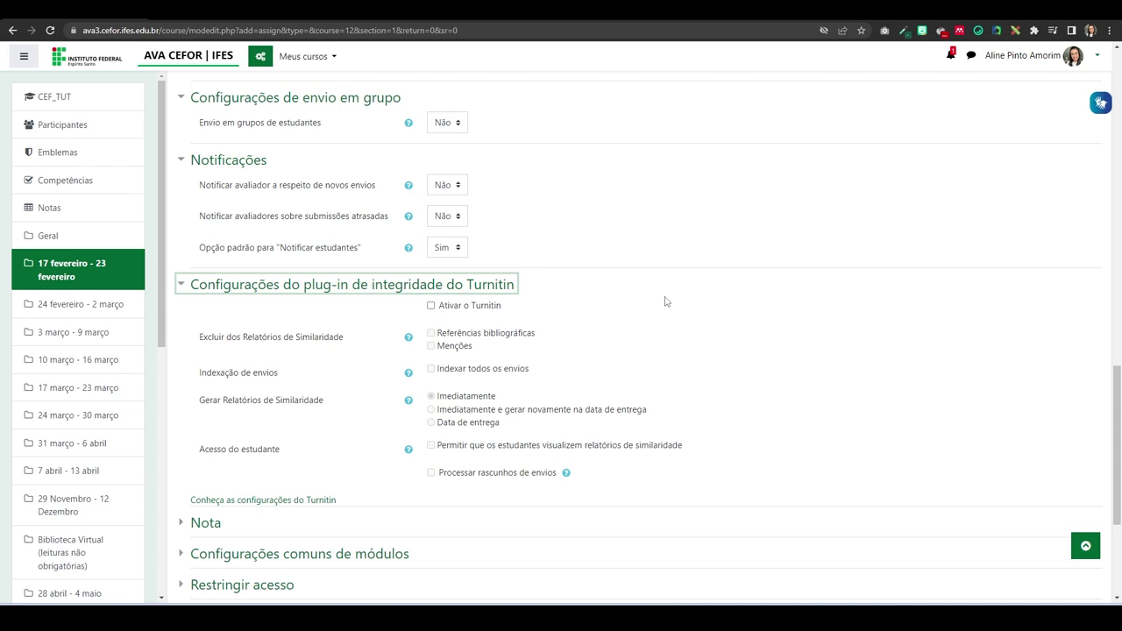
left_click(431, 306)
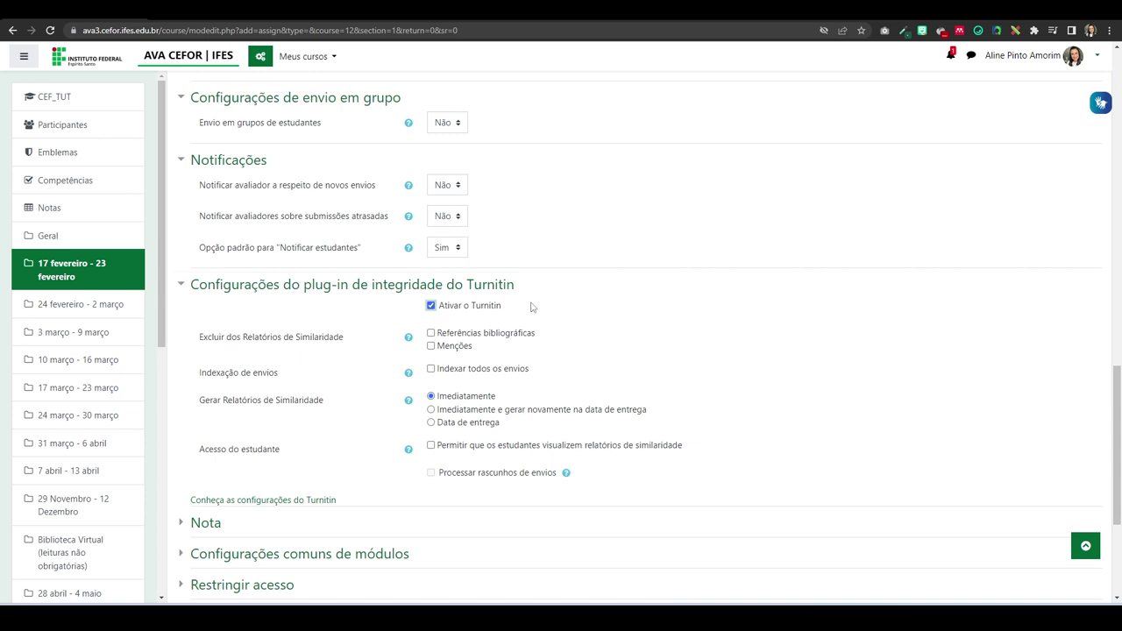
left_click(430, 305)
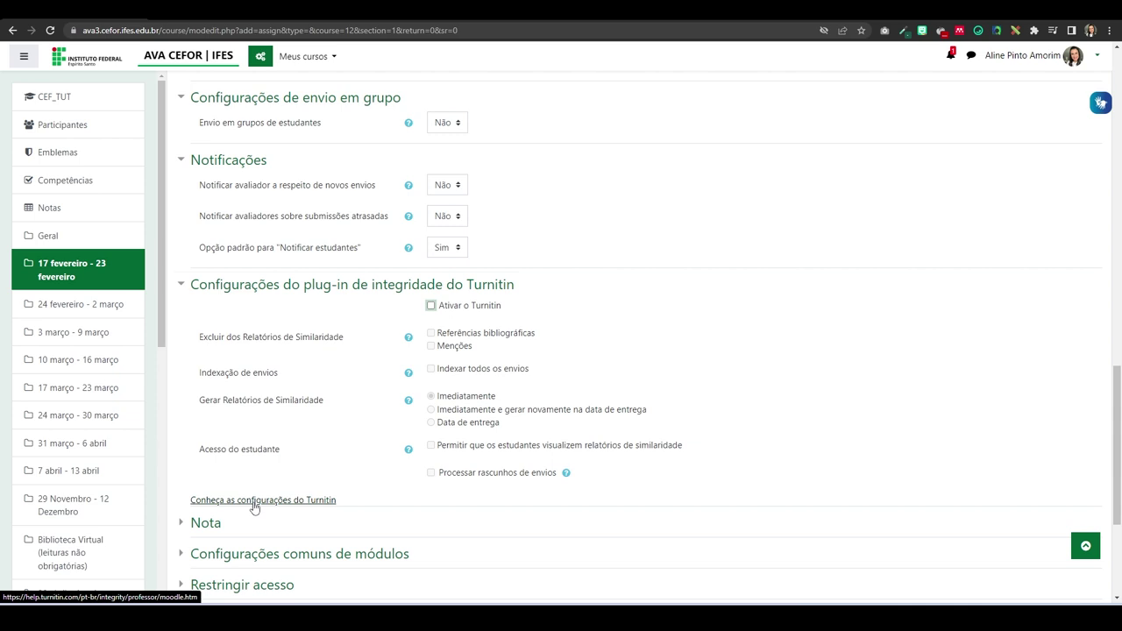
left_click(431, 306)
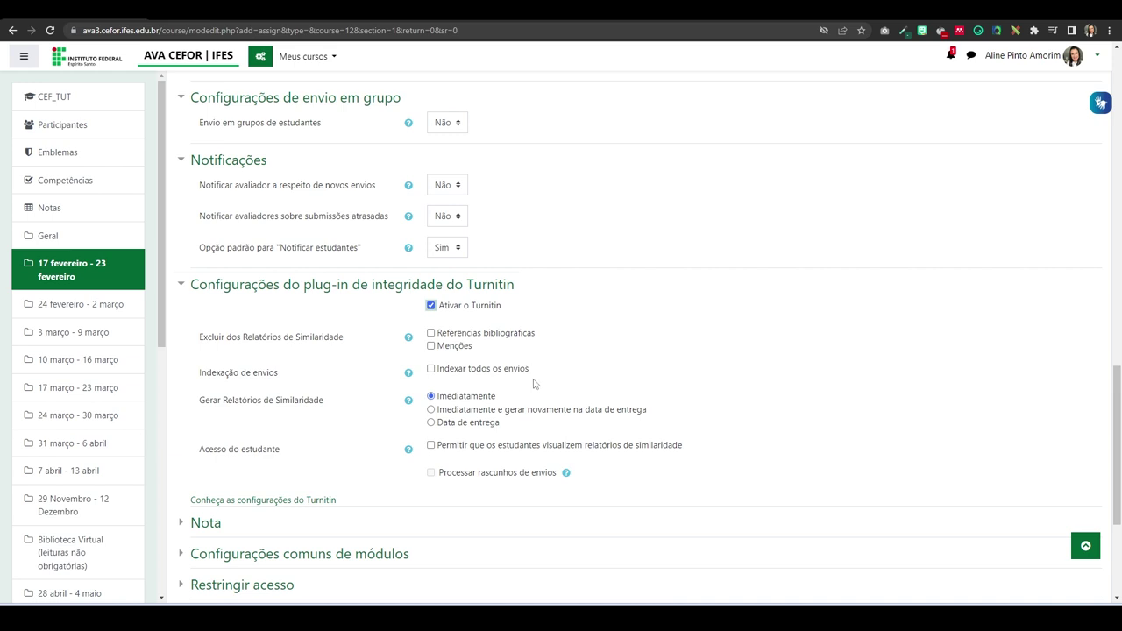
Expand the grade section (Nota) and select Pontos as the grade type
scroll(345, 408, "down", 2)
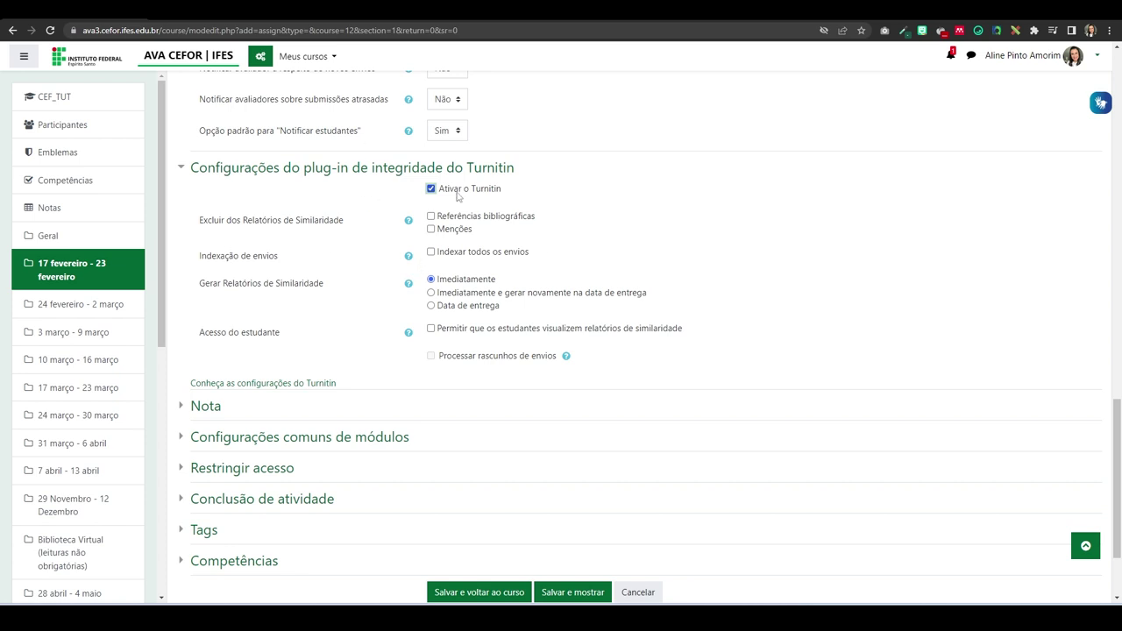
scroll(346, 325, "down", 2)
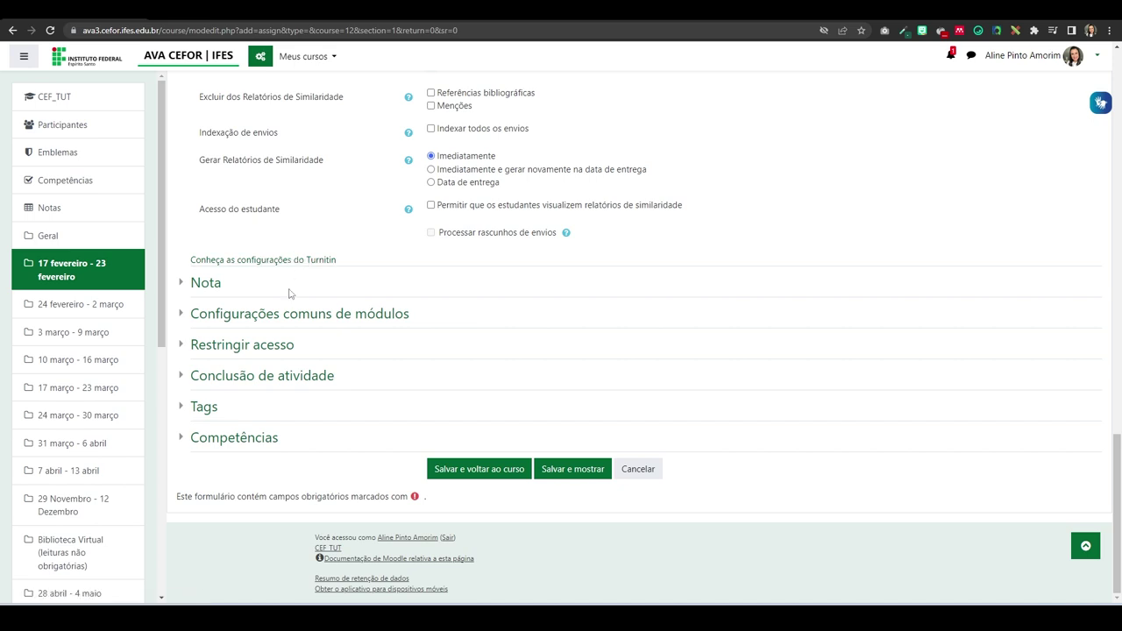
left_click(198, 282)
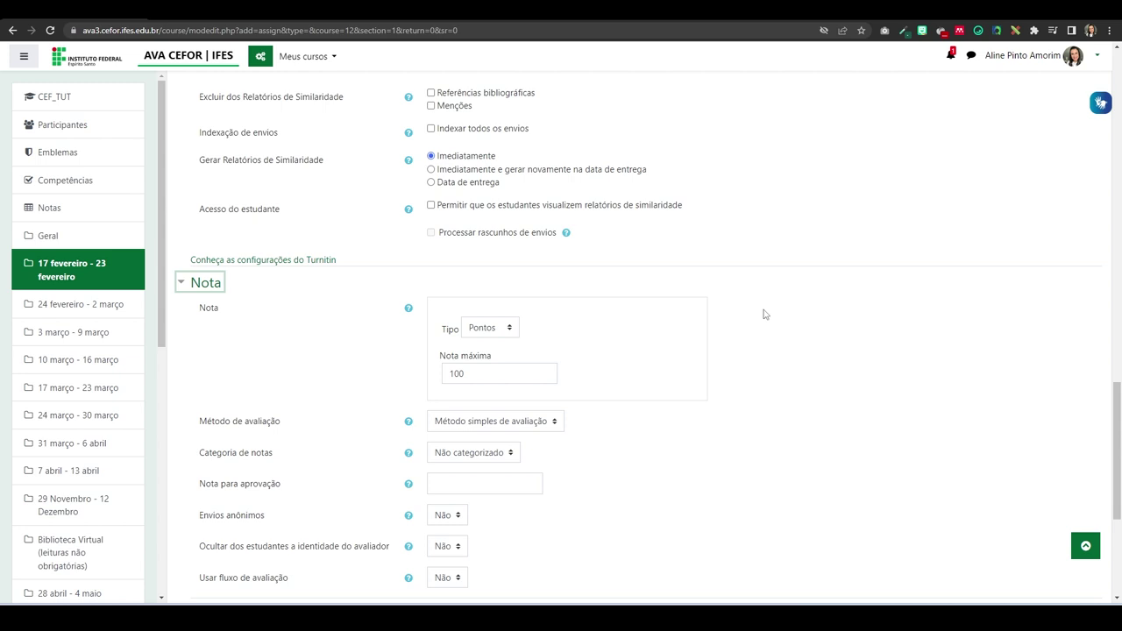
scroll(554, 324, "down", 1)
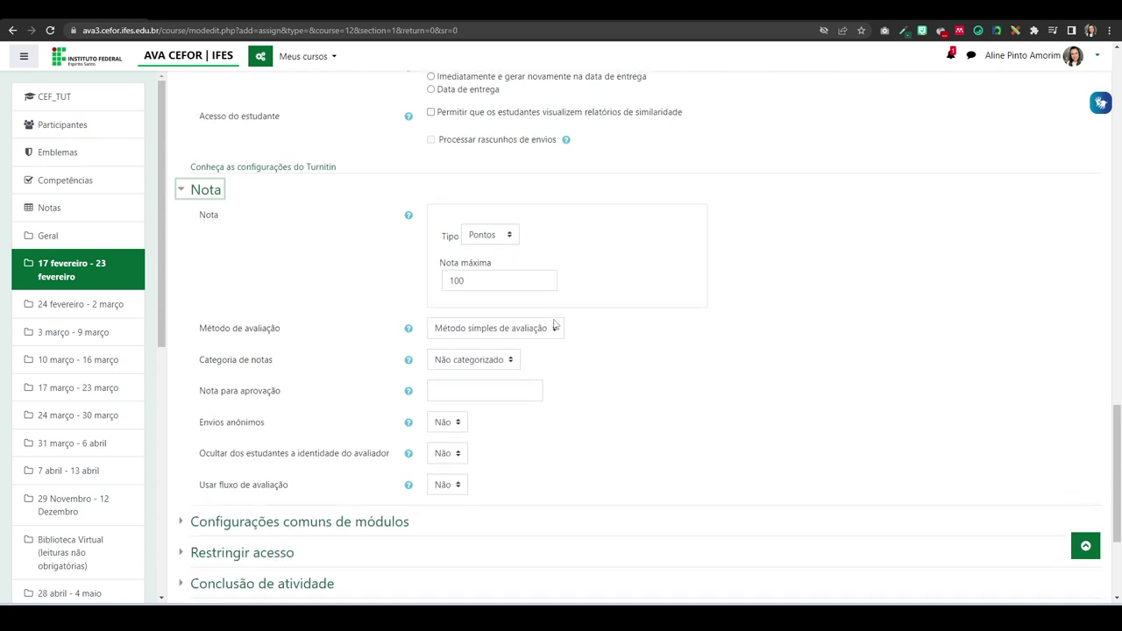
scroll(554, 325, "down", 1)
left_click(514, 216)
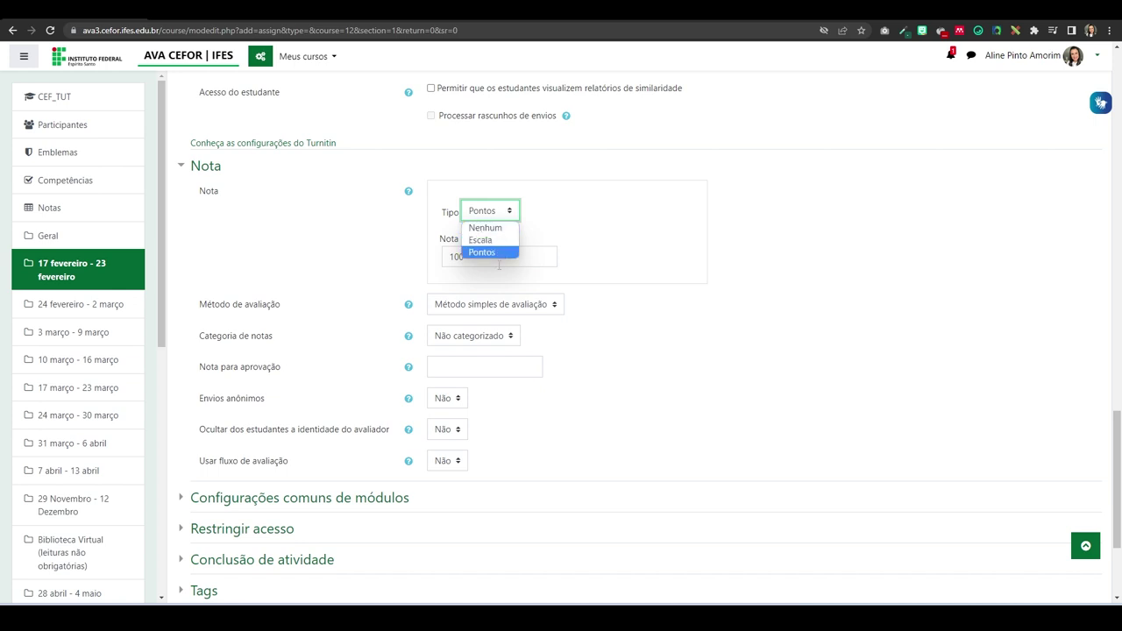
left_click(491, 254)
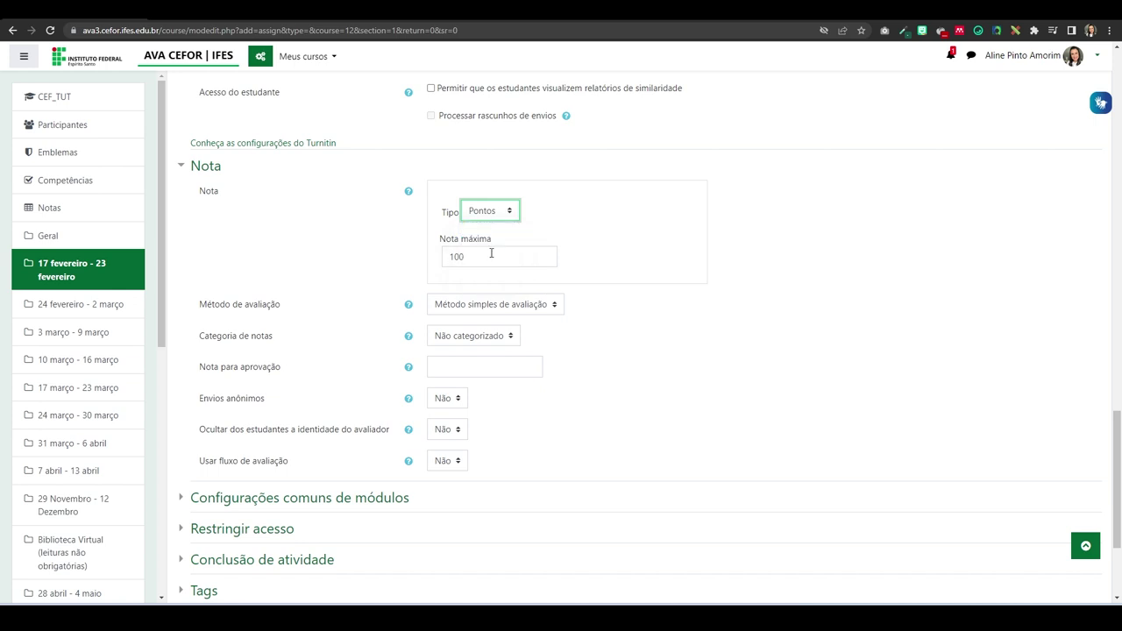
Set the assignment's maximum grade (Nota máxima) to 20
left_click(477, 253)
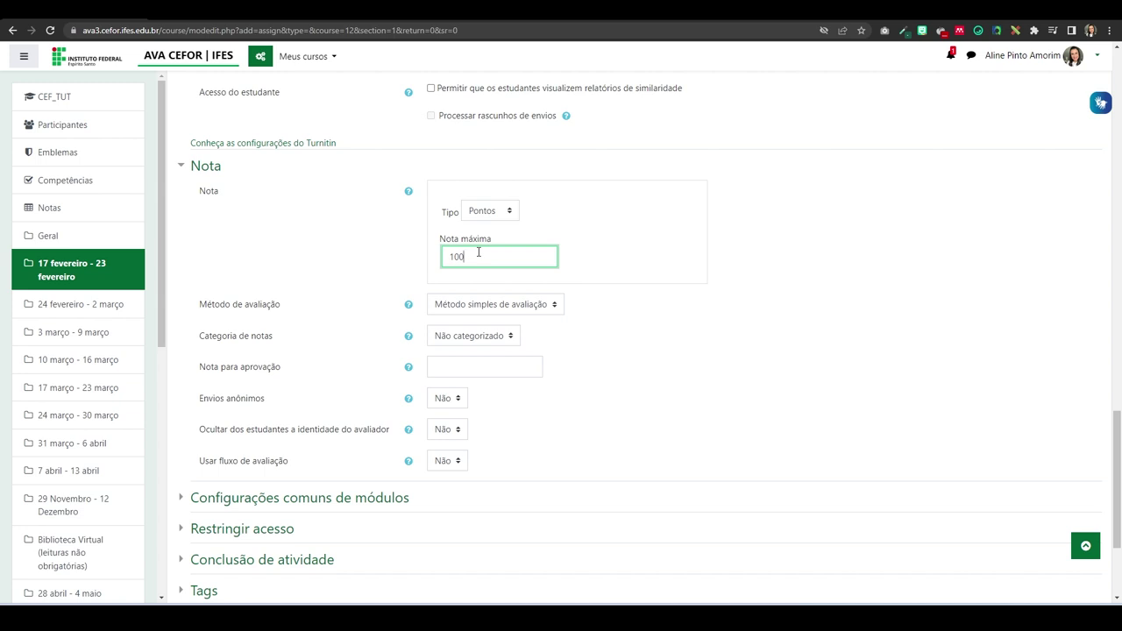
key("BackSpace")
key("BackSpace")
key("BackSpace")
type("20")
left_click(307, 290)
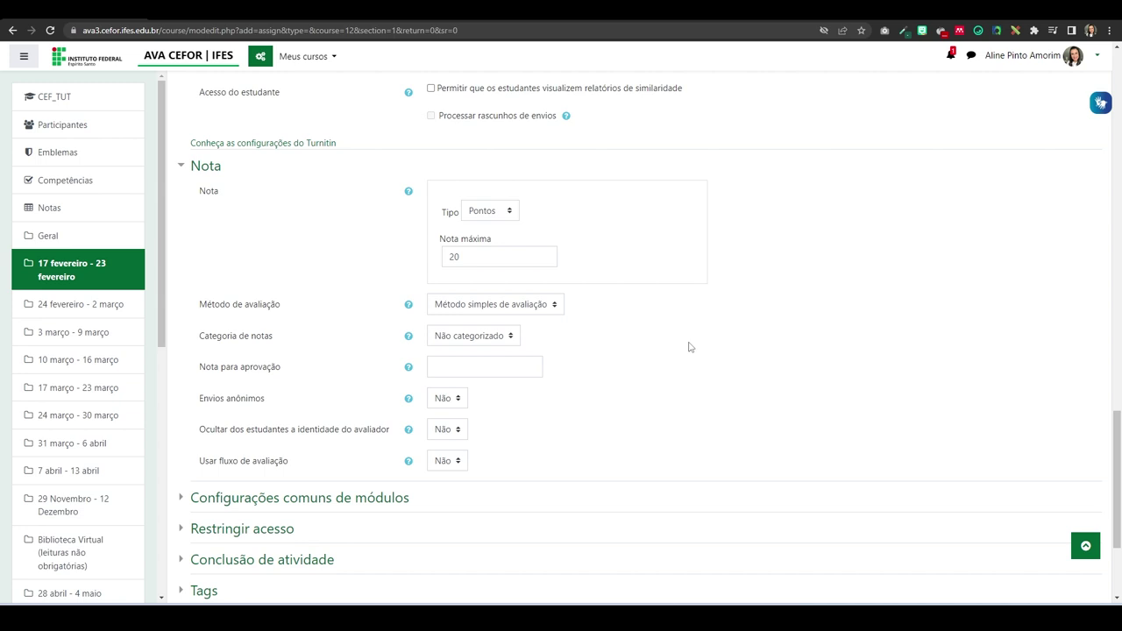
Examine the grading method choices and the common module settings, including the group mode (Modalidade grupo) options
left_click(554, 307)
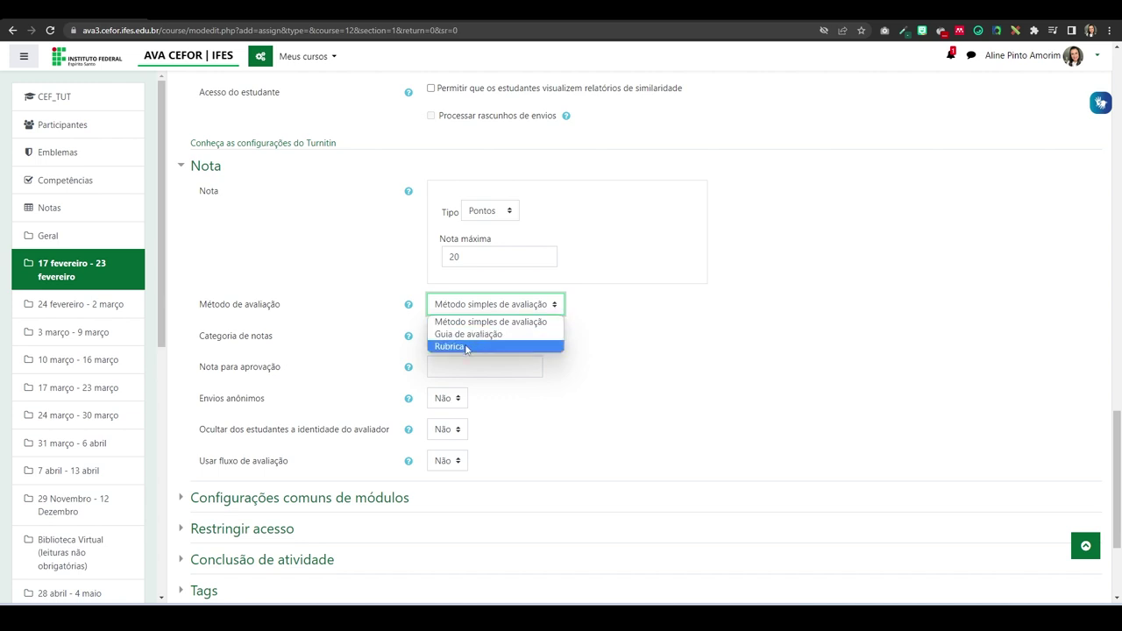
scroll(631, 346, "down", 1)
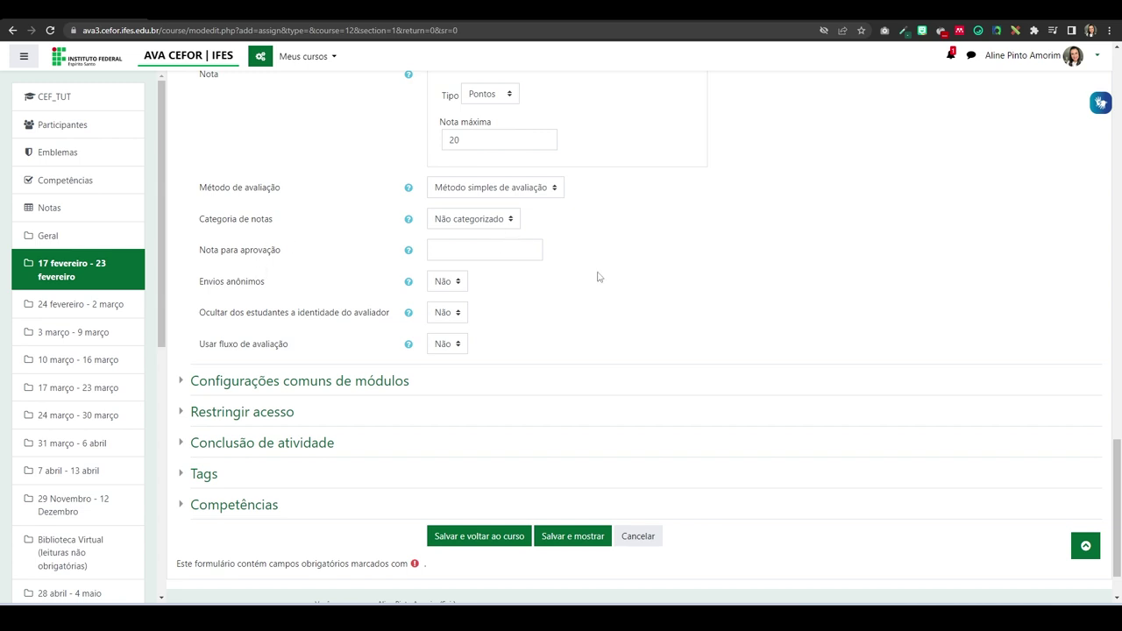
scroll(627, 382, "down", 1)
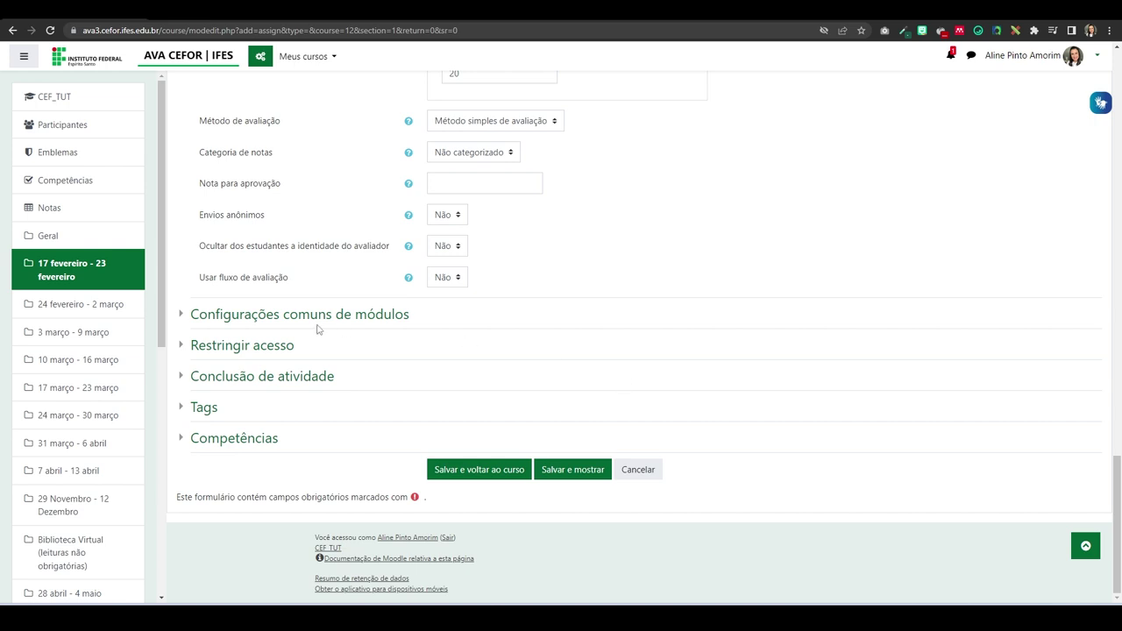
left_click(204, 322)
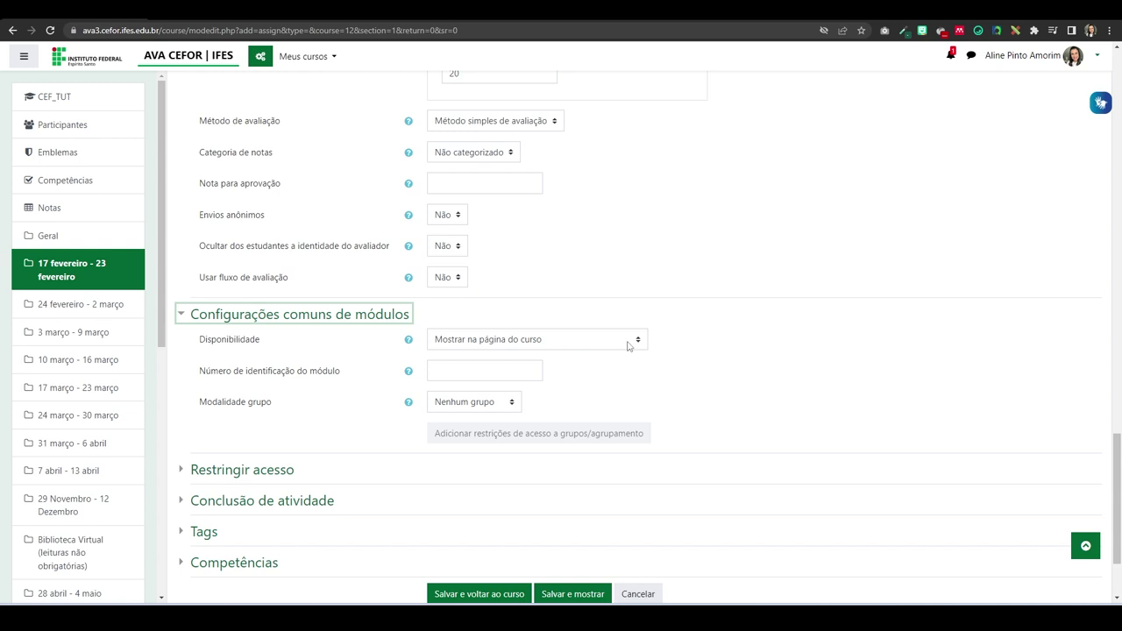
scroll(368, 380, "down", 2)
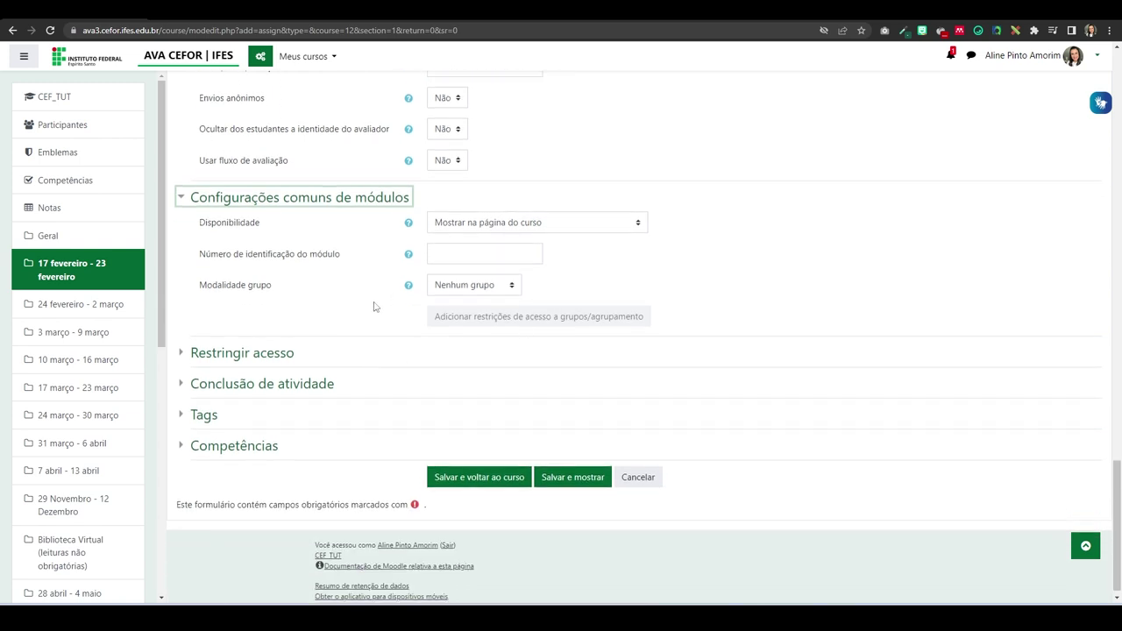
left_click(513, 285)
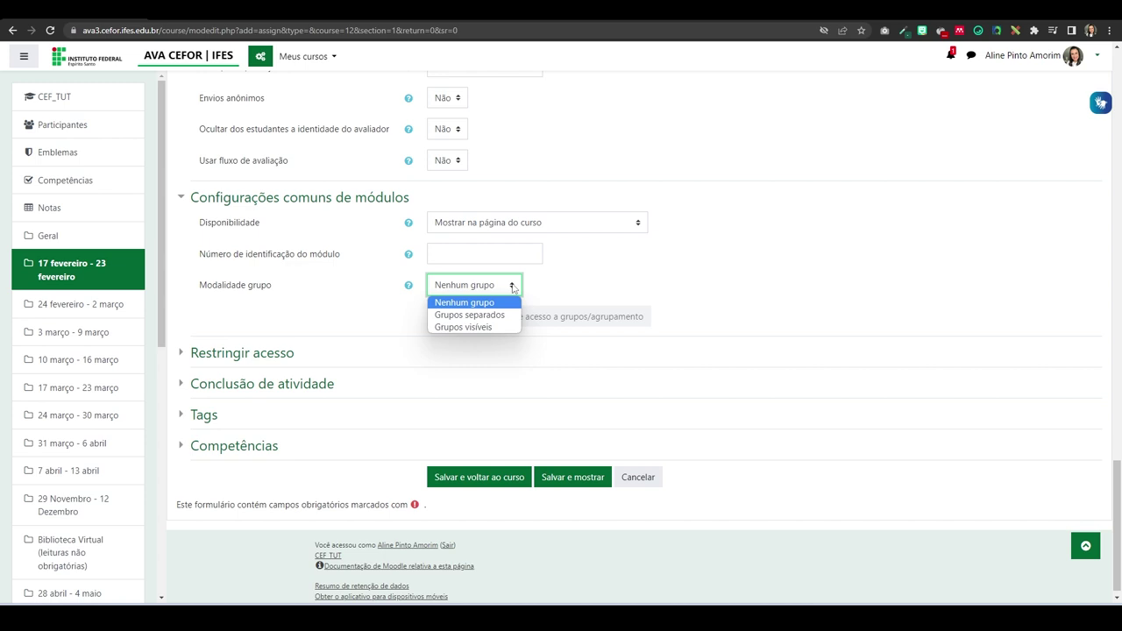
left_click(526, 290)
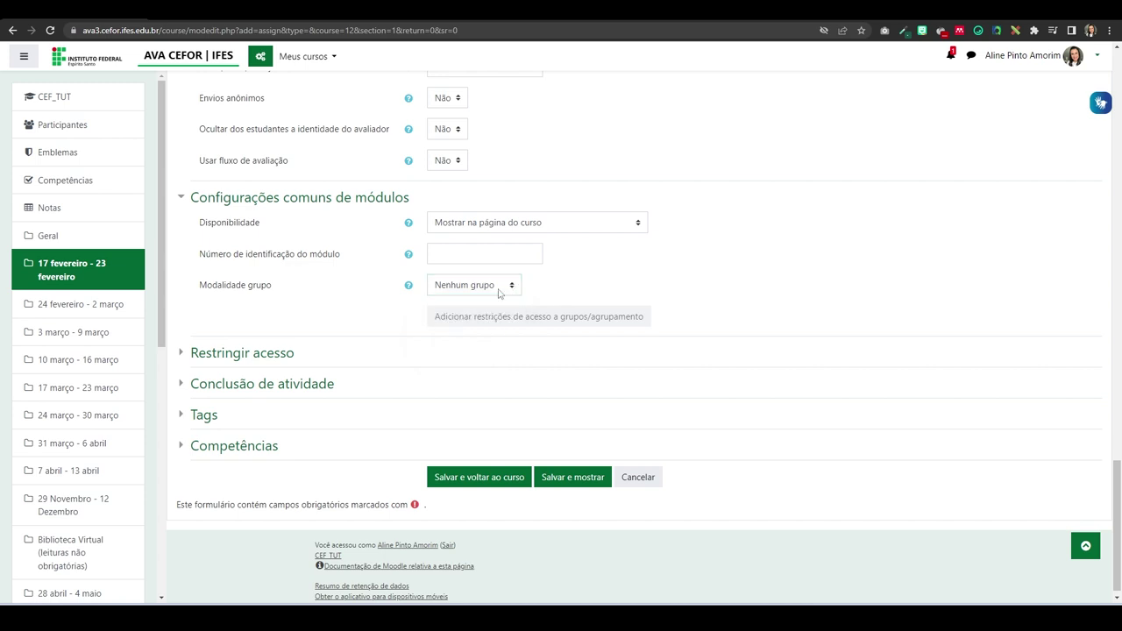
scroll(342, 333, "down", 1)
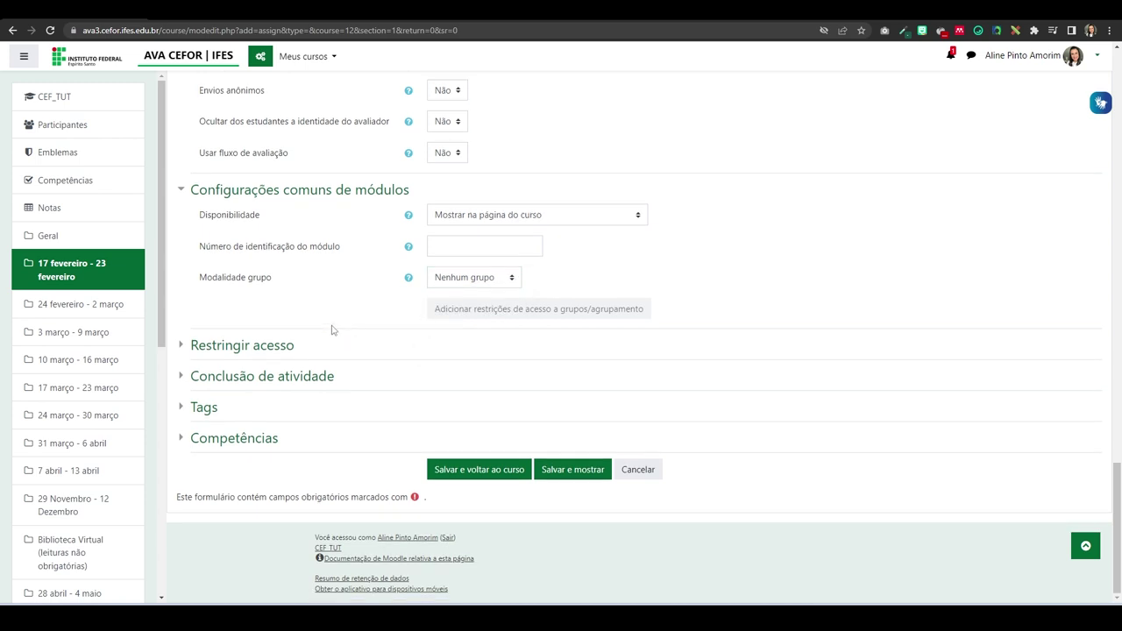
Review the access restriction and activity completion settings, and save the assignment with a return to the course page
left_click(263, 347)
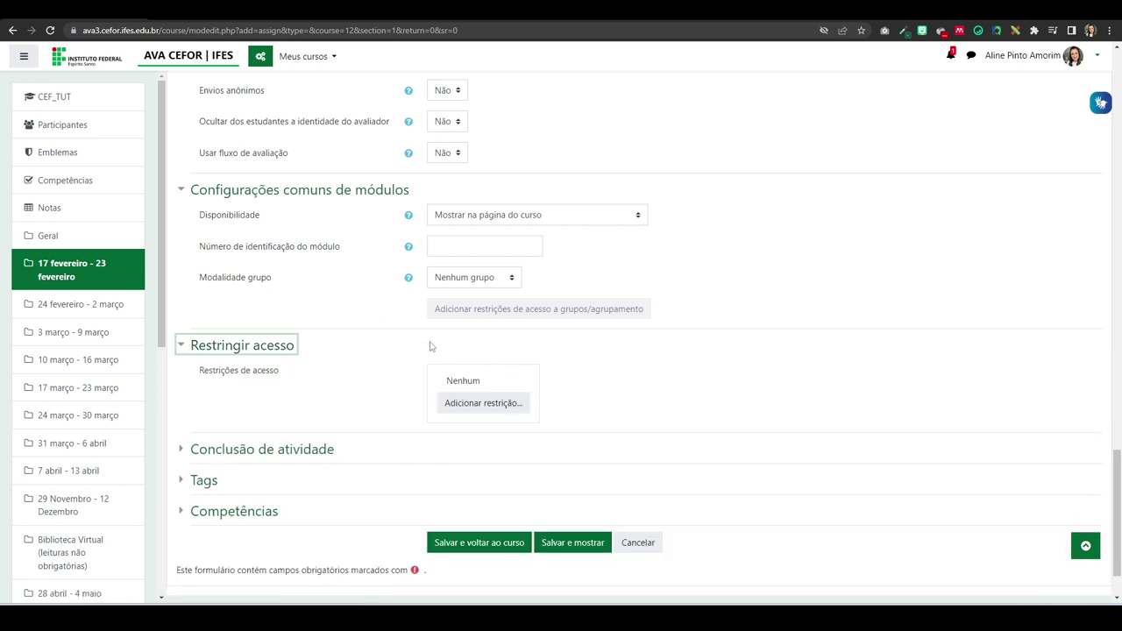
left_click(293, 457)
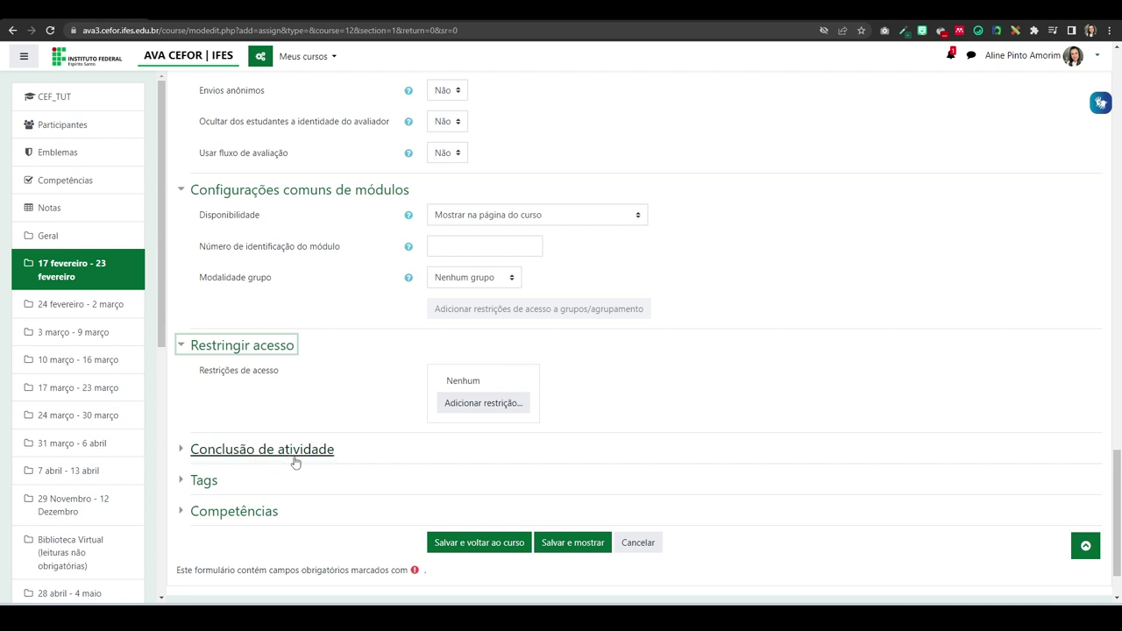
scroll(280, 421, "down", 1)
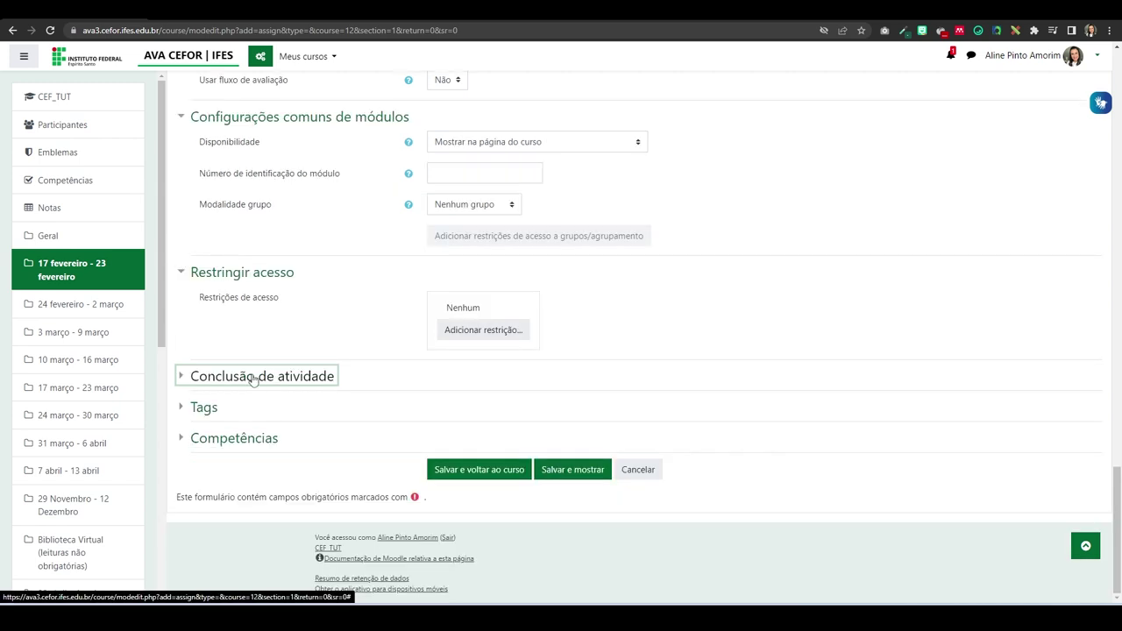
left_click(252, 377)
scroll(252, 379, "down", 1)
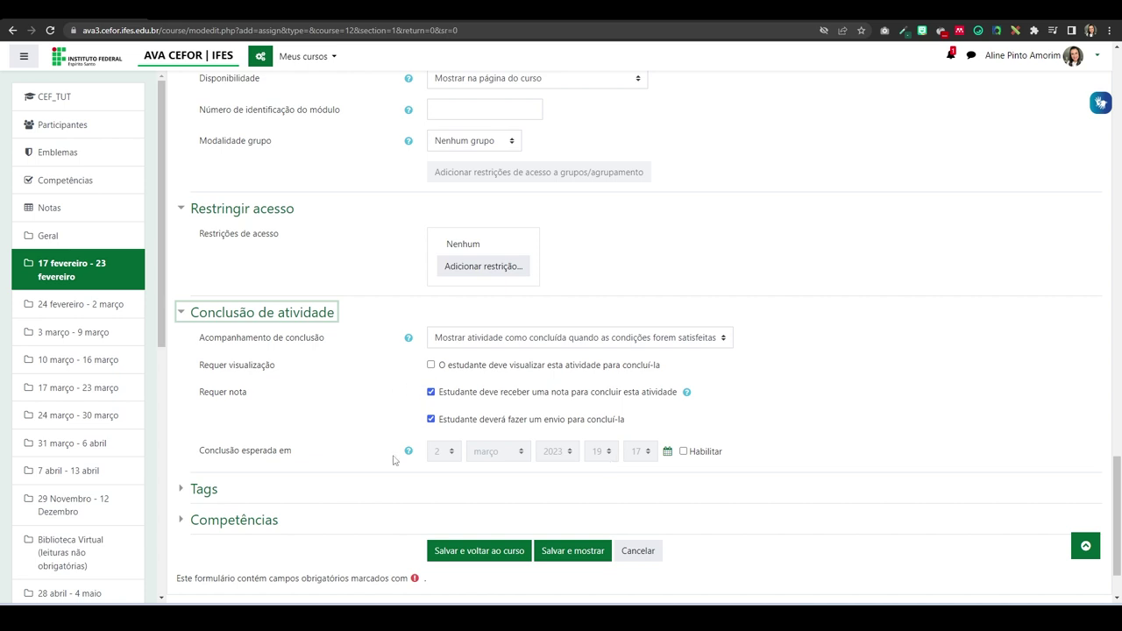
scroll(574, 385, "down", 2)
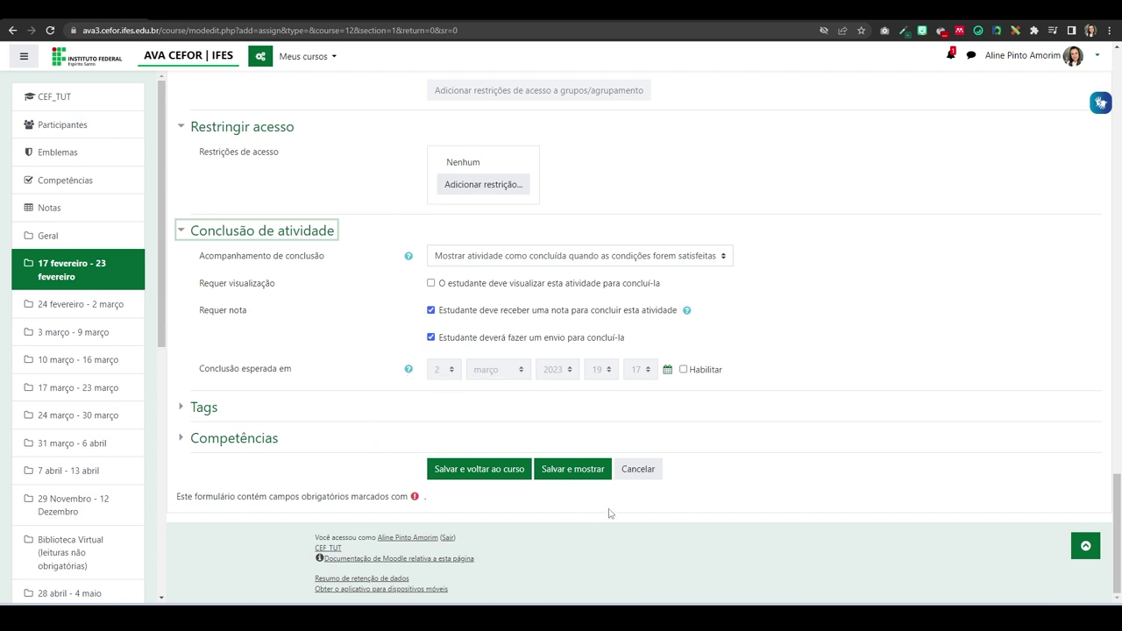
left_click(471, 469)
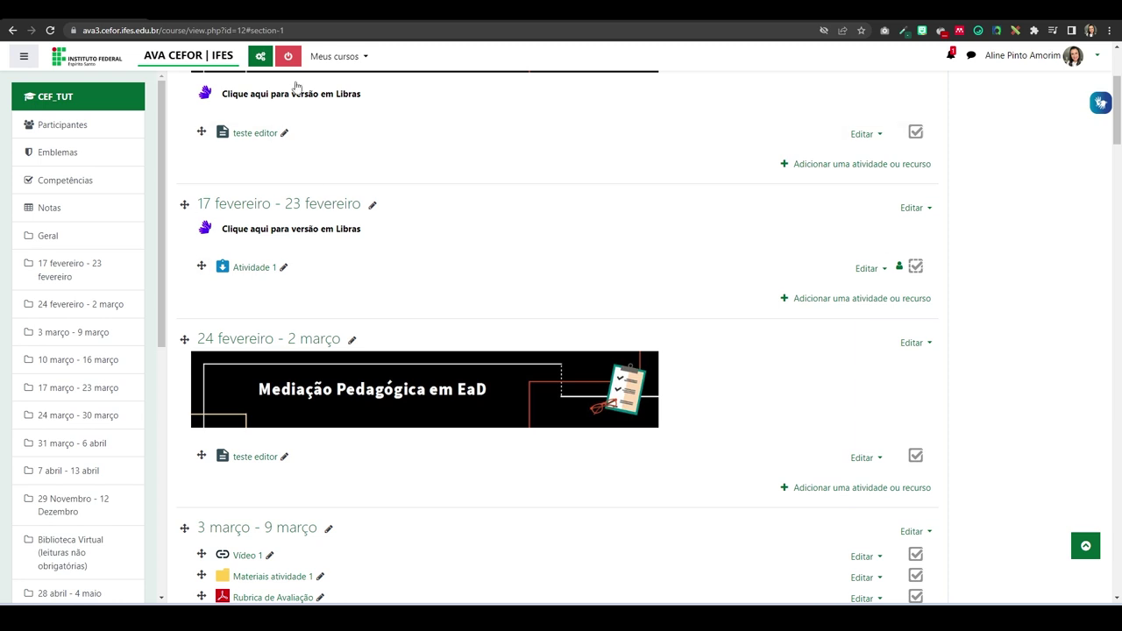
Turn off course editing and open the Atividade 1 assignment in the 17 fevereiro - 23 fevereiro section
left_click(288, 56)
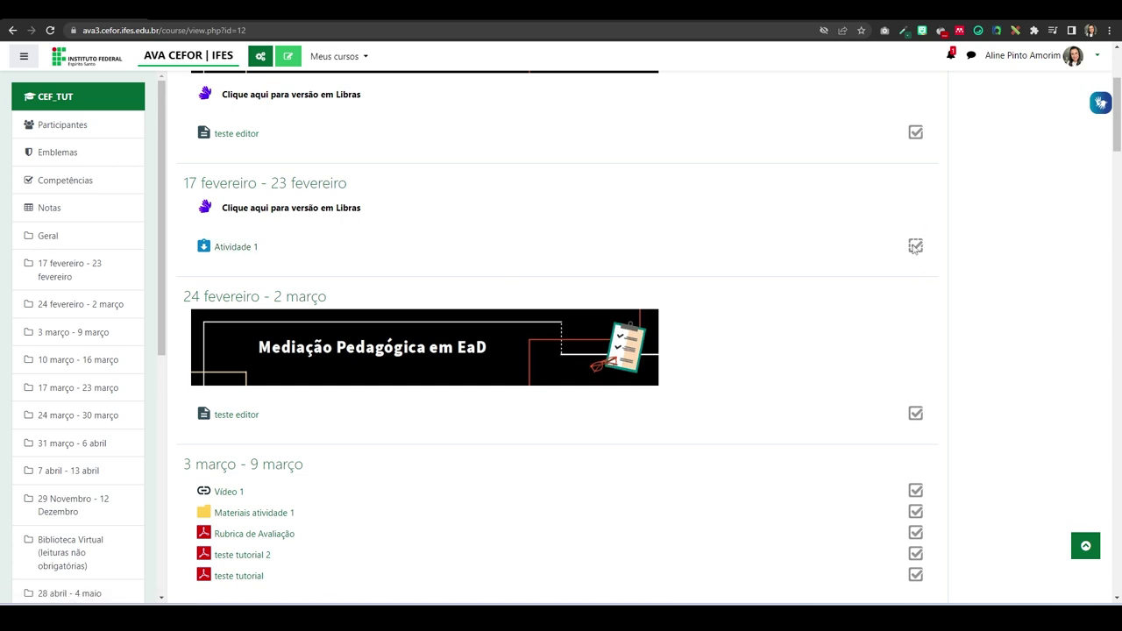
left_click(233, 248)
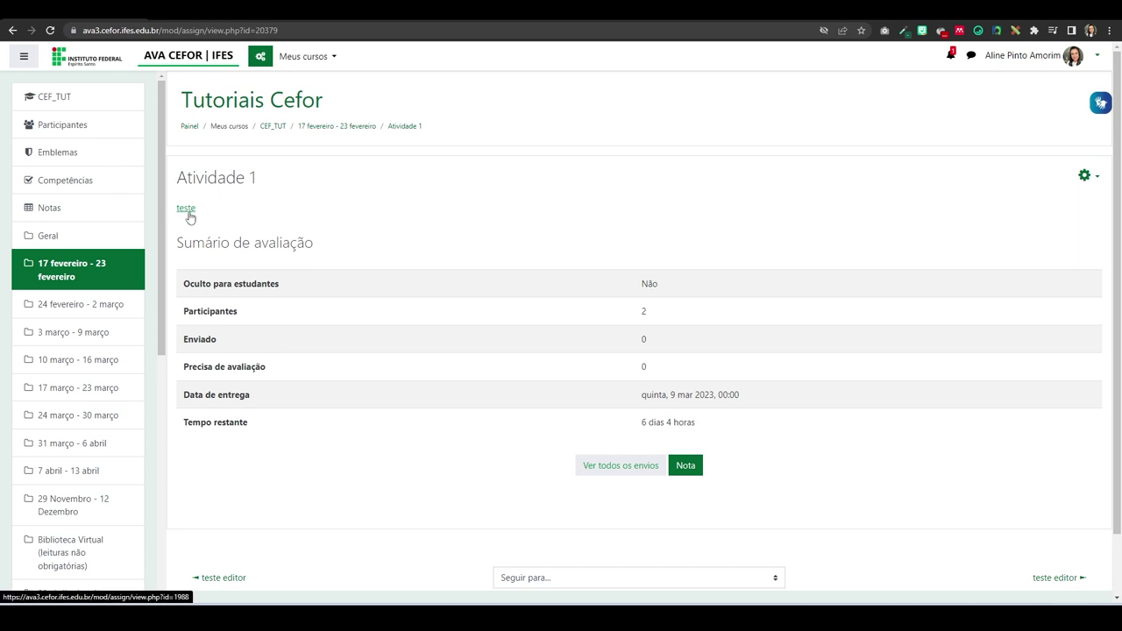